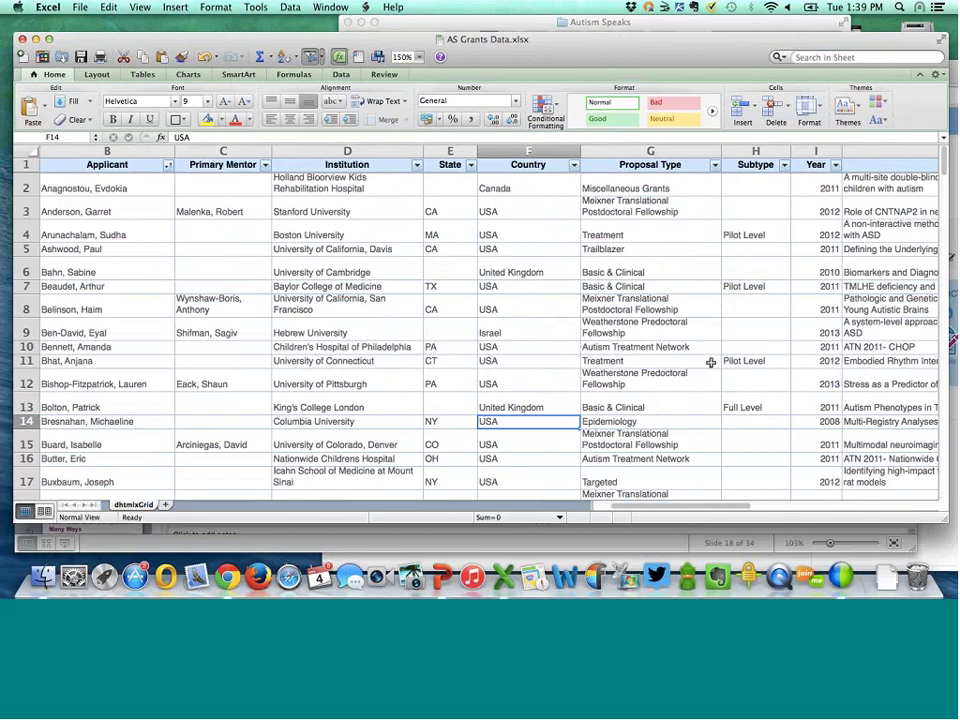
Step: Move the grants spreadsheet window aside, switch to the PlumX Autism Speaks page in Chrome, and reposition and enlarge that browser window
scroll(710, 362, "left", 2)
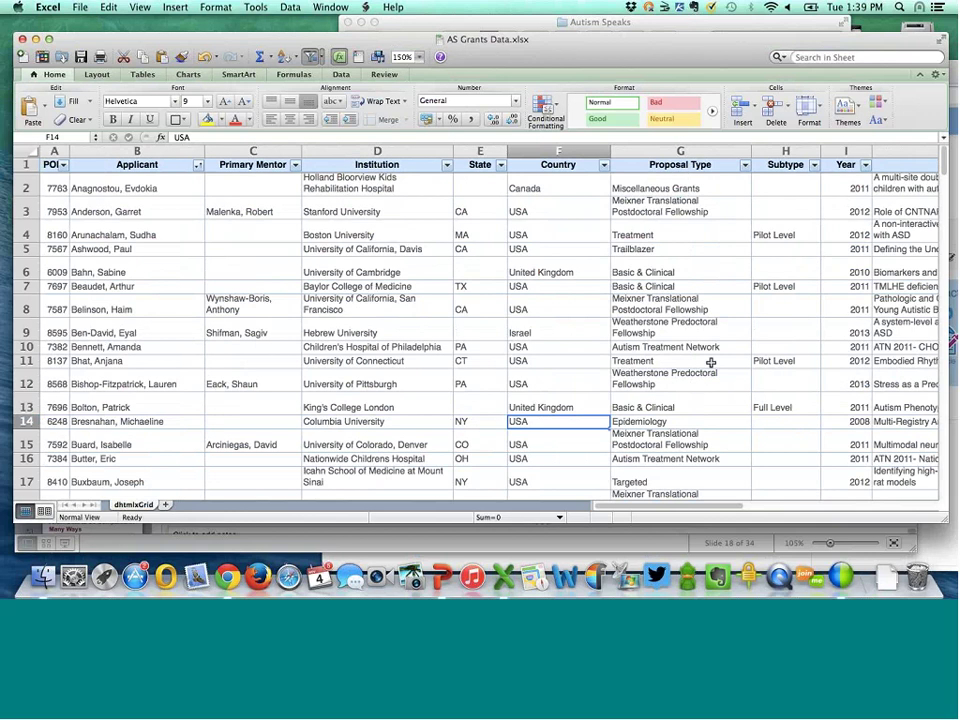
left_click_drag(591, 45, 592, 158)
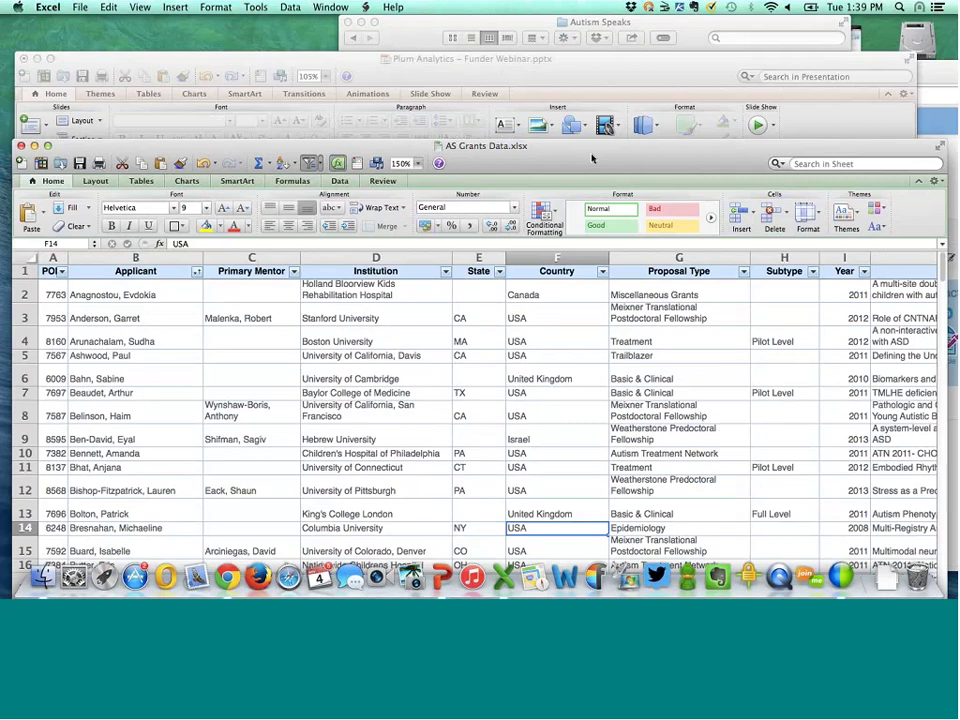
left_click(600, 24)
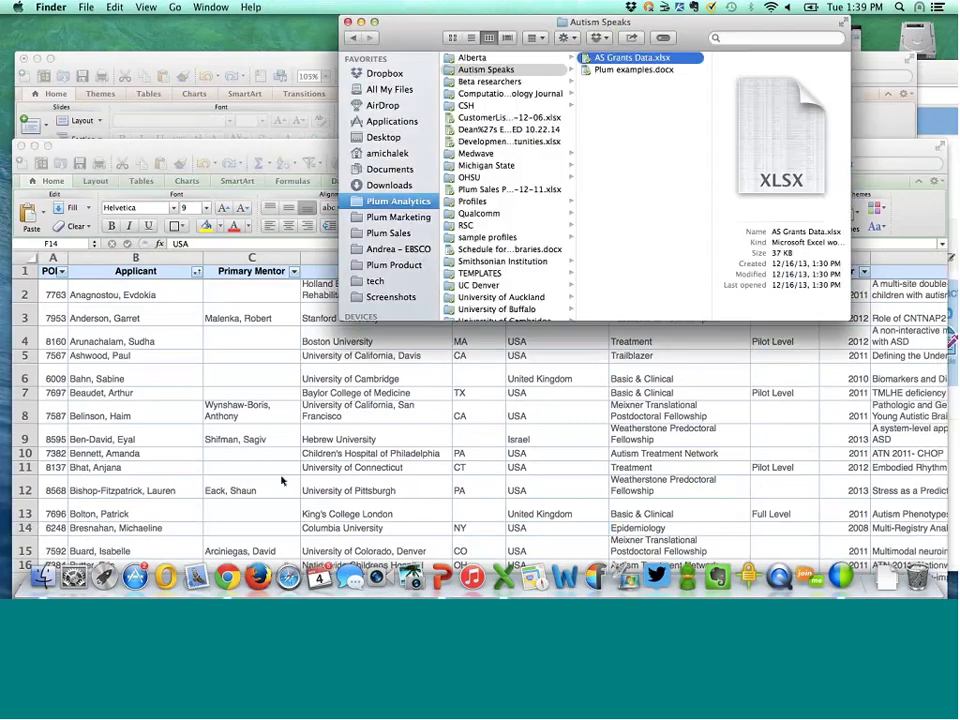
left_click(228, 577)
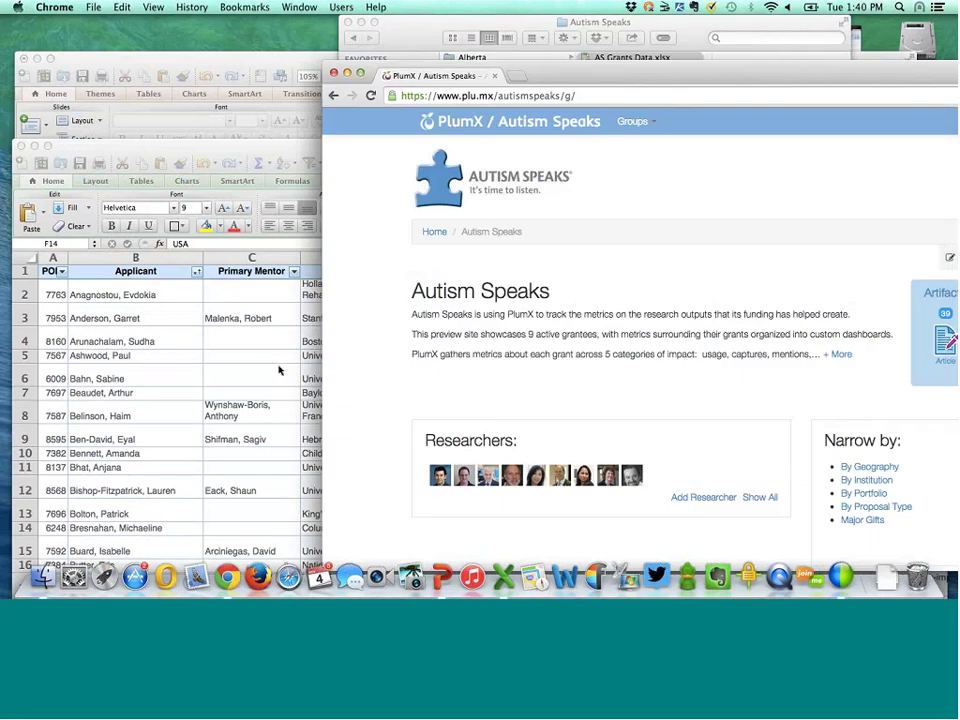
left_click_drag(596, 73, 285, 31)
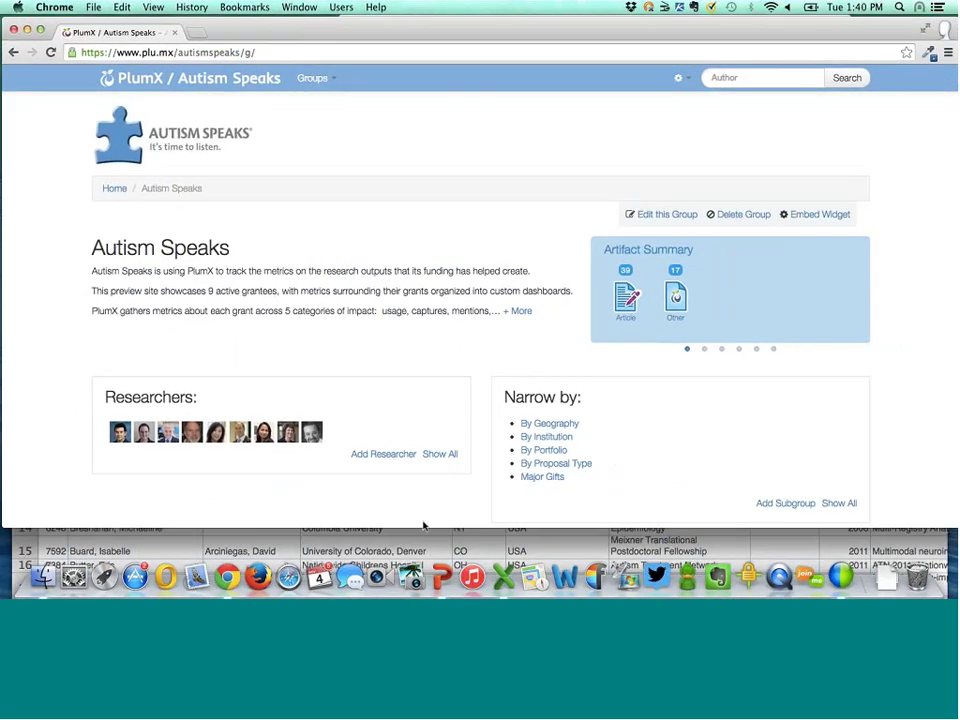
left_click_drag(423, 526, 421, 568)
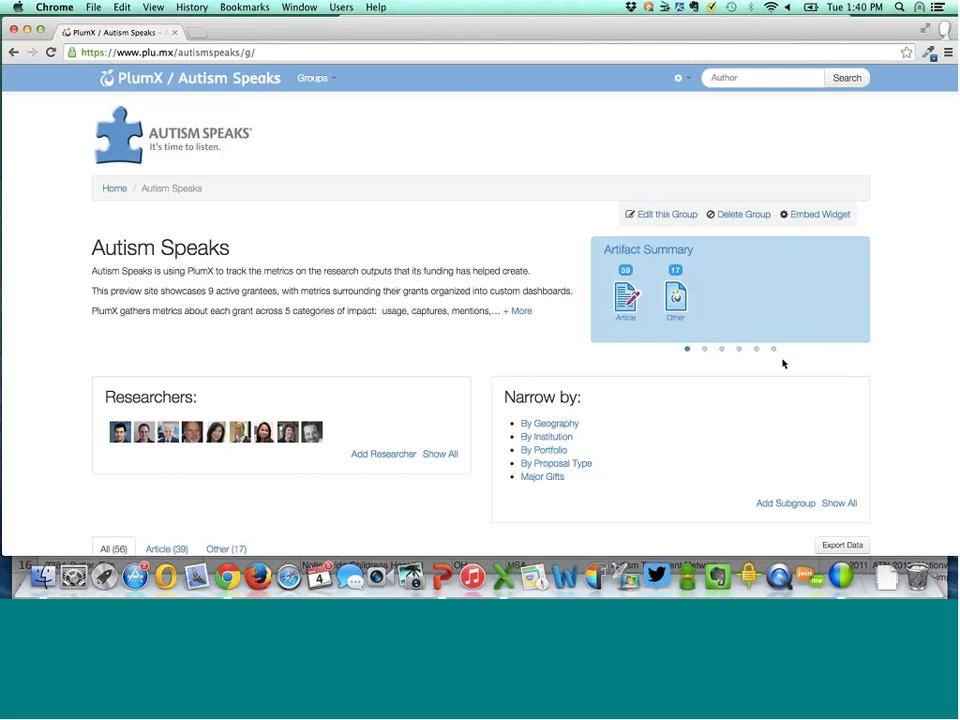
Step: Cycle the Autism Speaks group's metric summary through all its categories and back to Artifact Summary
left_click(861, 292)
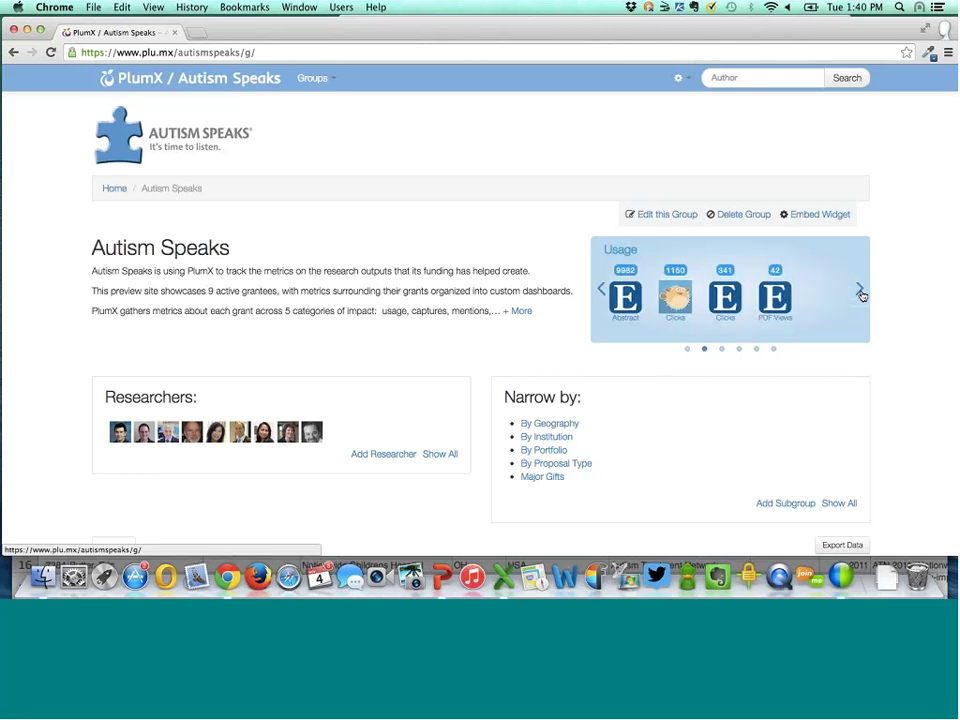
left_click(861, 292)
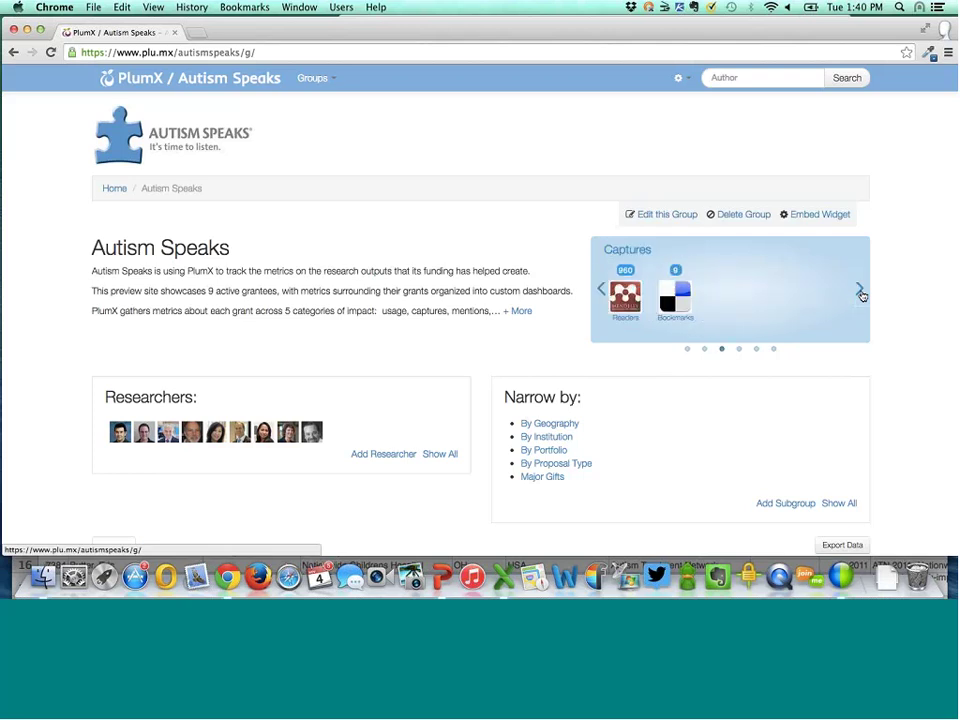
left_click(861, 292)
left_click(861, 292)
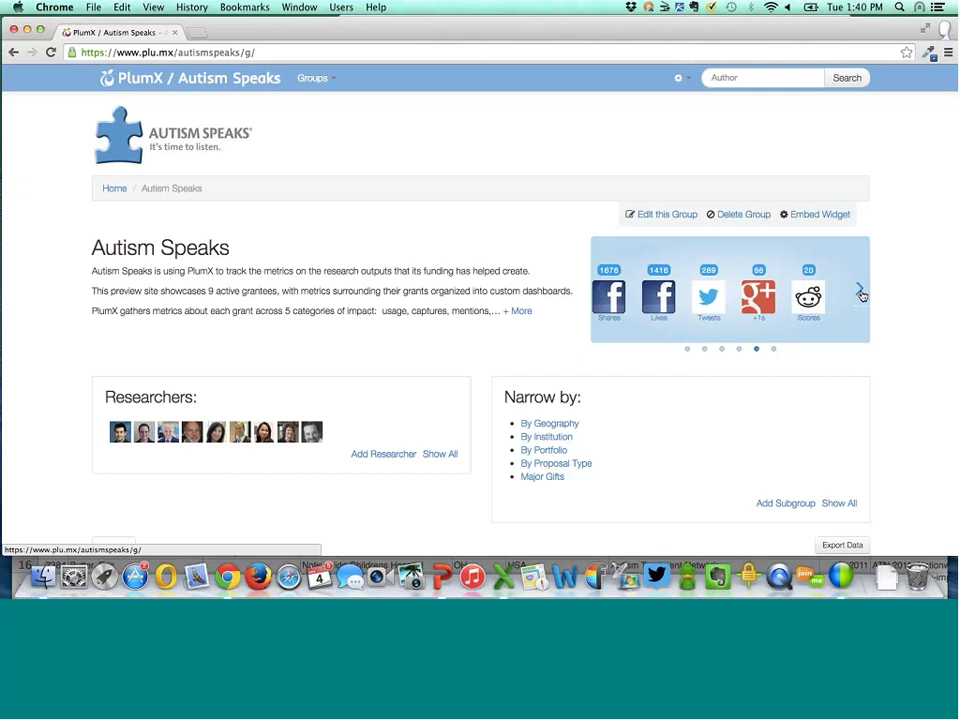
left_click(861, 292)
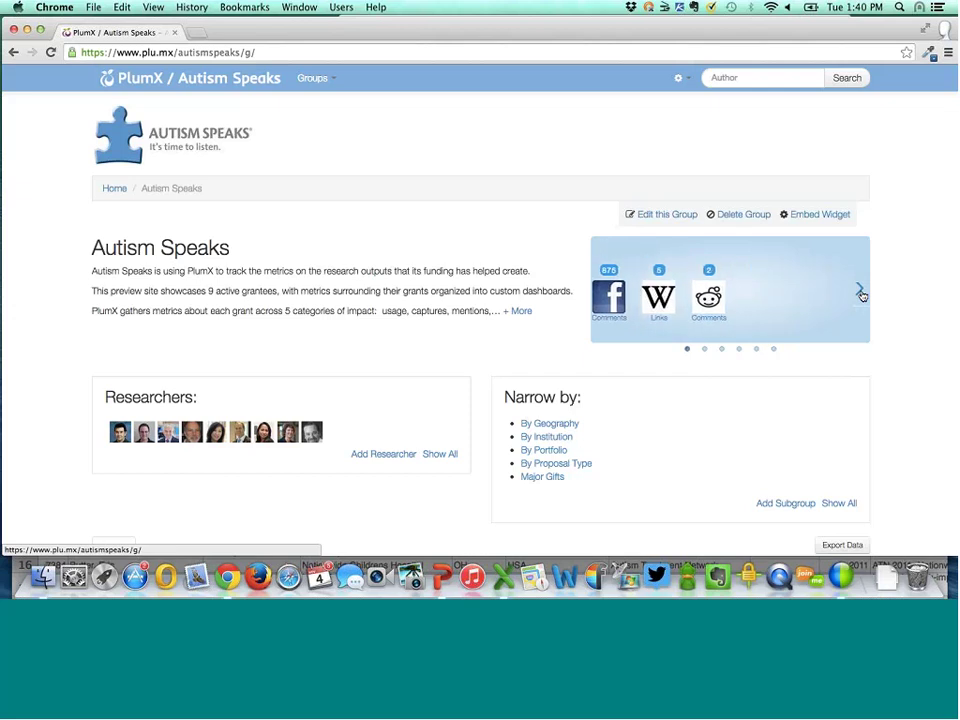
left_click(861, 292)
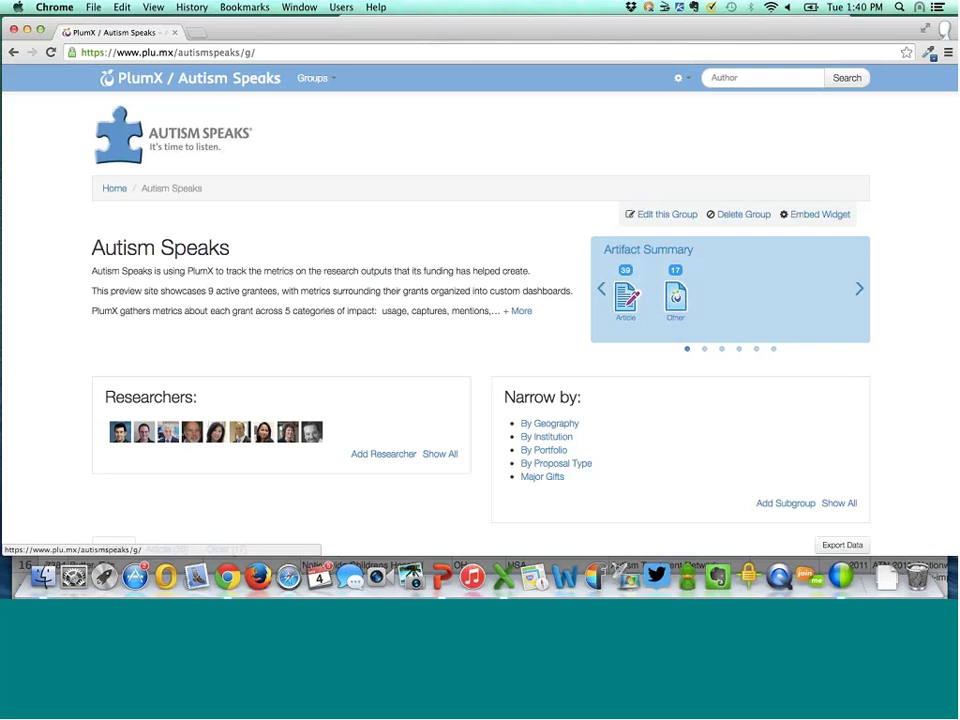
Step: Open the By Portfolio subgroup and review its narrower groups, Impact by Type chart and artifact table
scroll(716, 454, "down", 3)
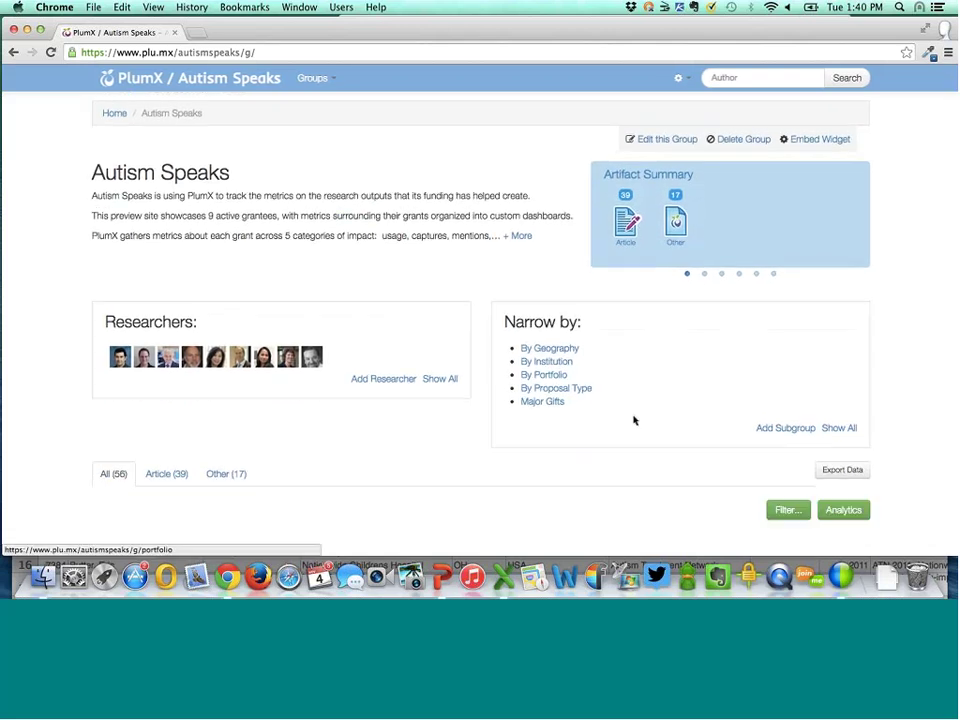
left_click(553, 375)
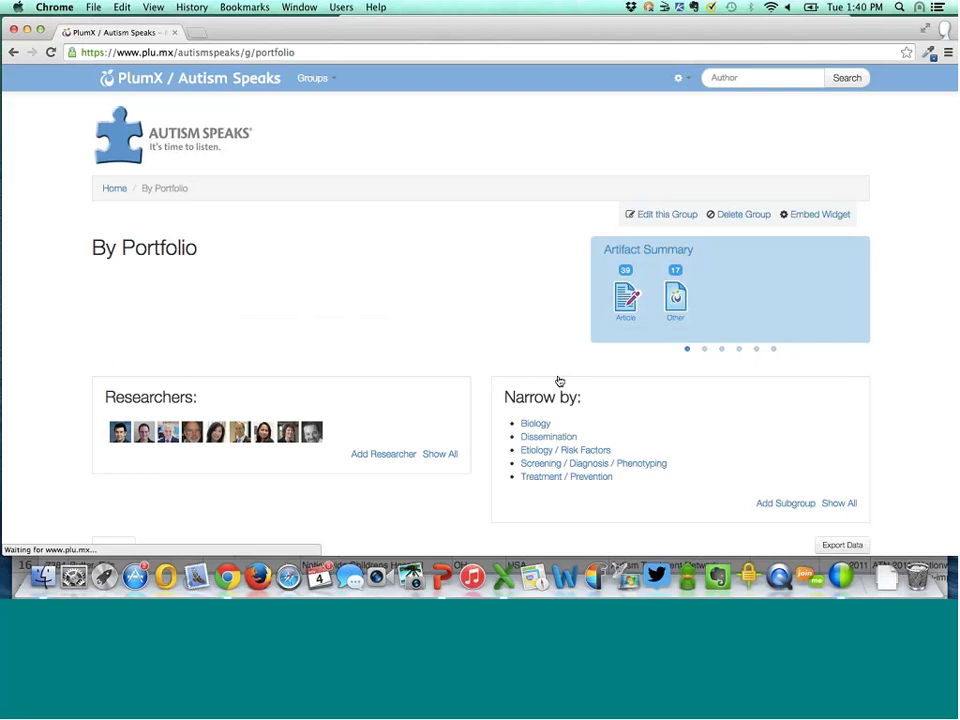
scroll(422, 337, "down", 2)
scroll(422, 333, "down", 2)
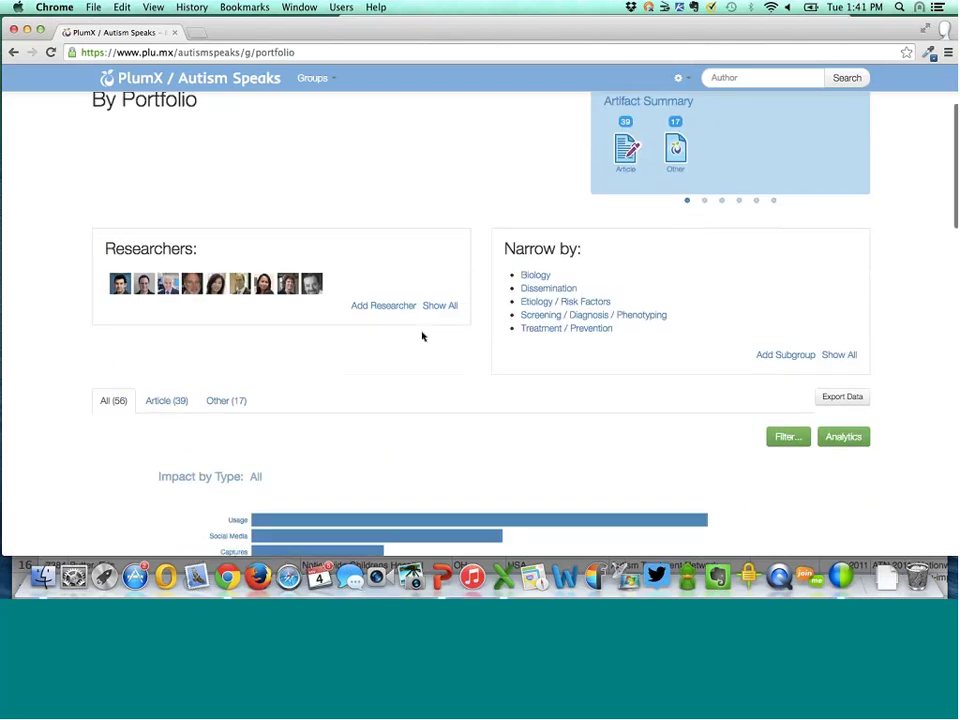
scroll(422, 333, "up", 2)
scroll(617, 484, "down", 8)
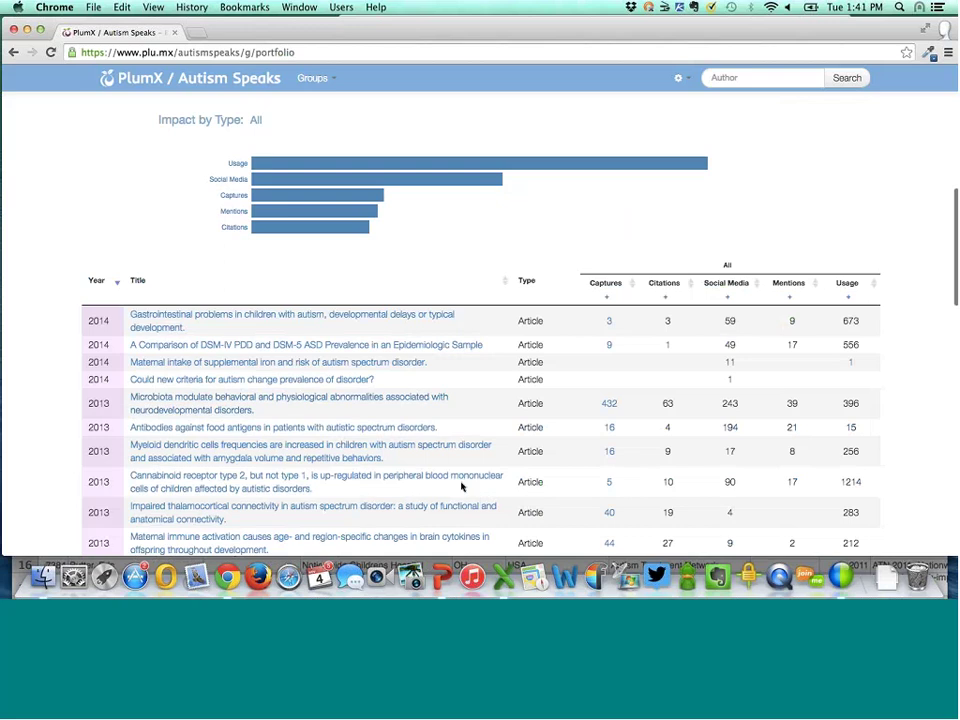
scroll(688, 240, "up", 3)
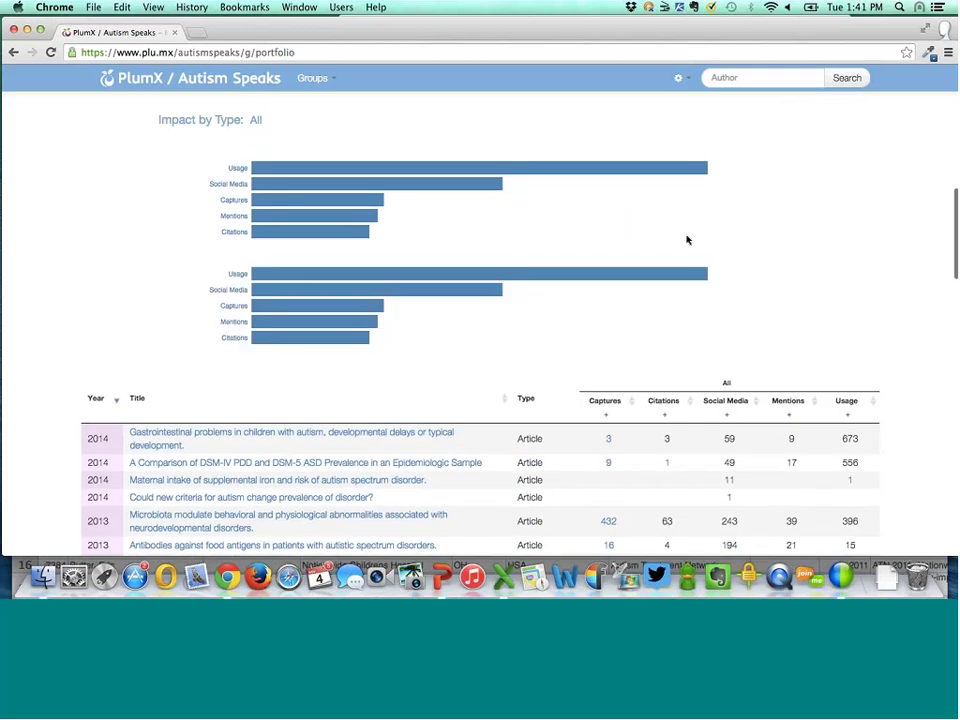
Step: Open the analytics for the By Portfolio group and show the Subgroups Overview report
left_click(844, 212)
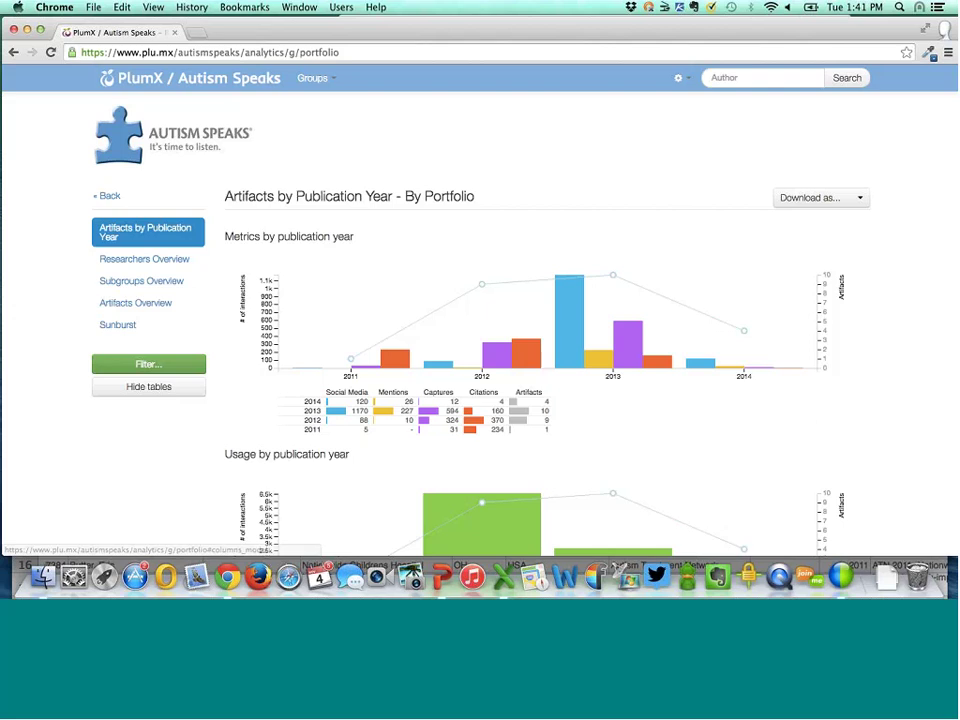
left_click(156, 289)
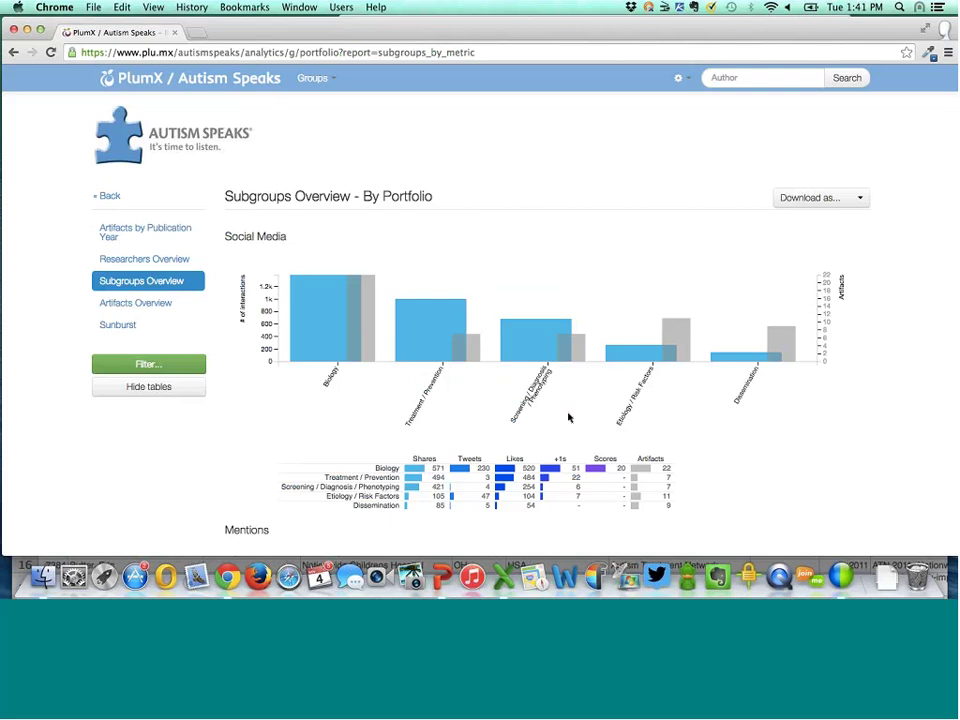
scroll(568, 412, "down", 2)
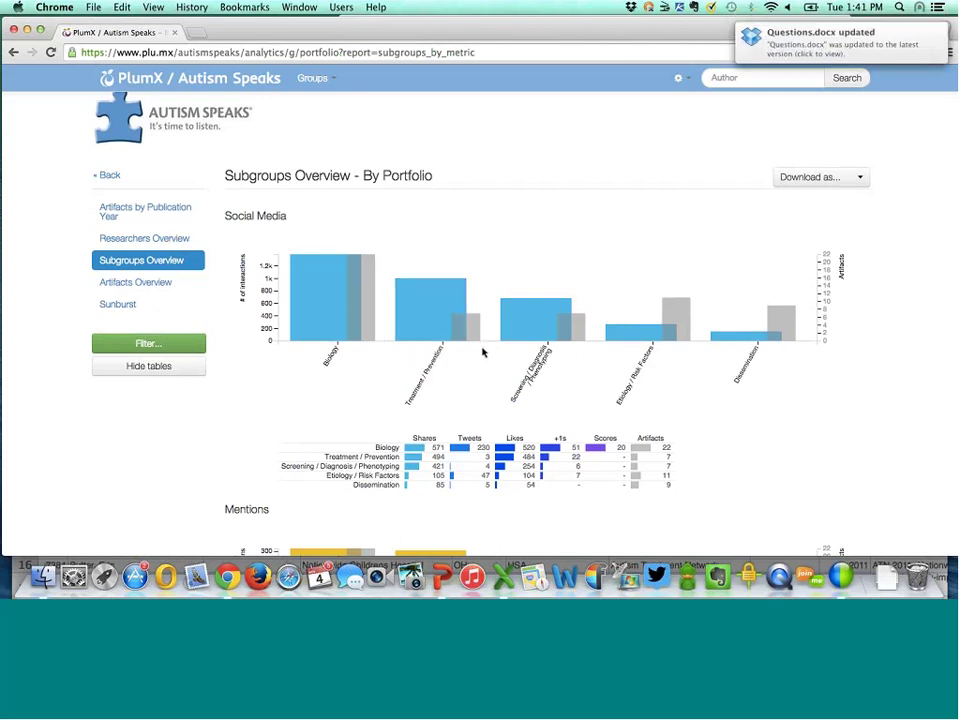
mouse_move(482, 352)
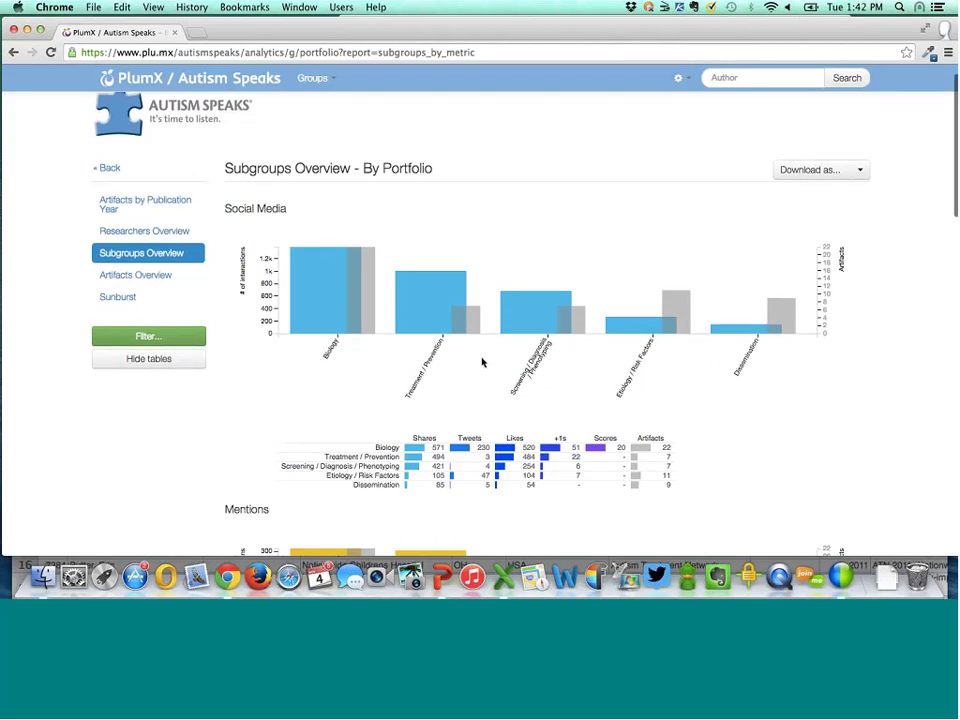
Step: Examine the mentions, captures, usage and citations charts that compare the portfolio subgroups
scroll(481, 362, "down", 10)
scroll(481, 362, "down", 15)
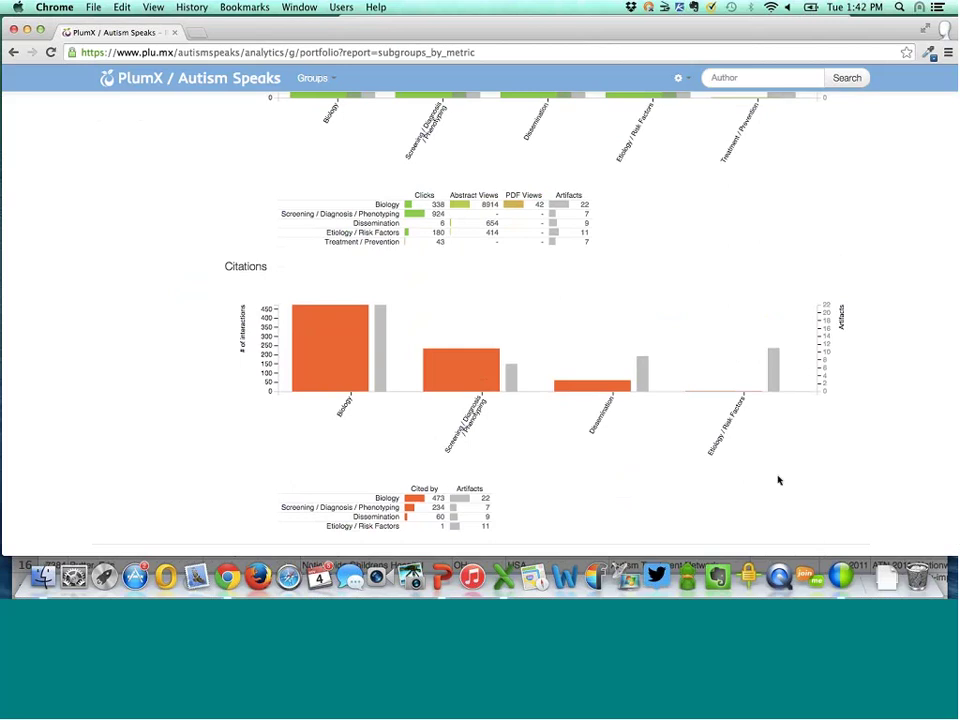
scroll(778, 480, "up", 10)
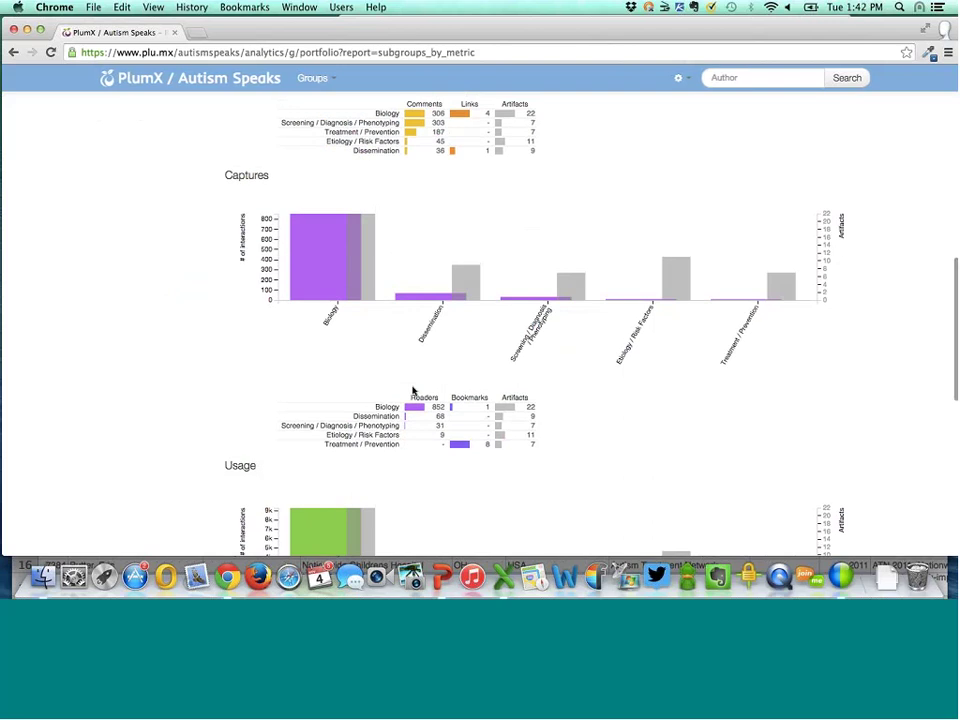
mouse_move(771, 292)
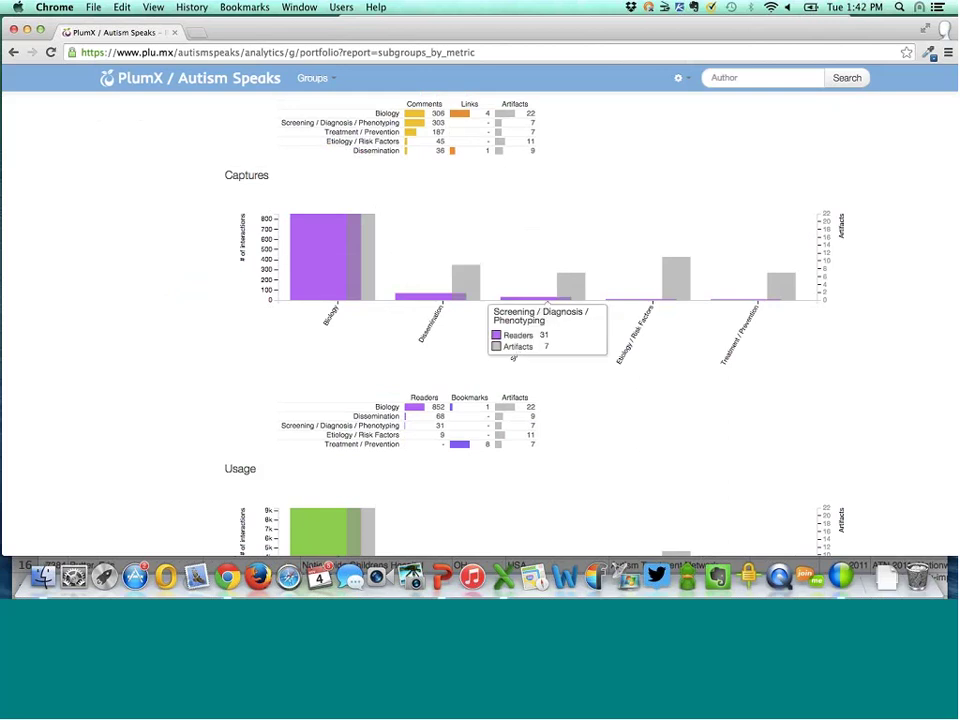
scroll(480, 300, "up", 5)
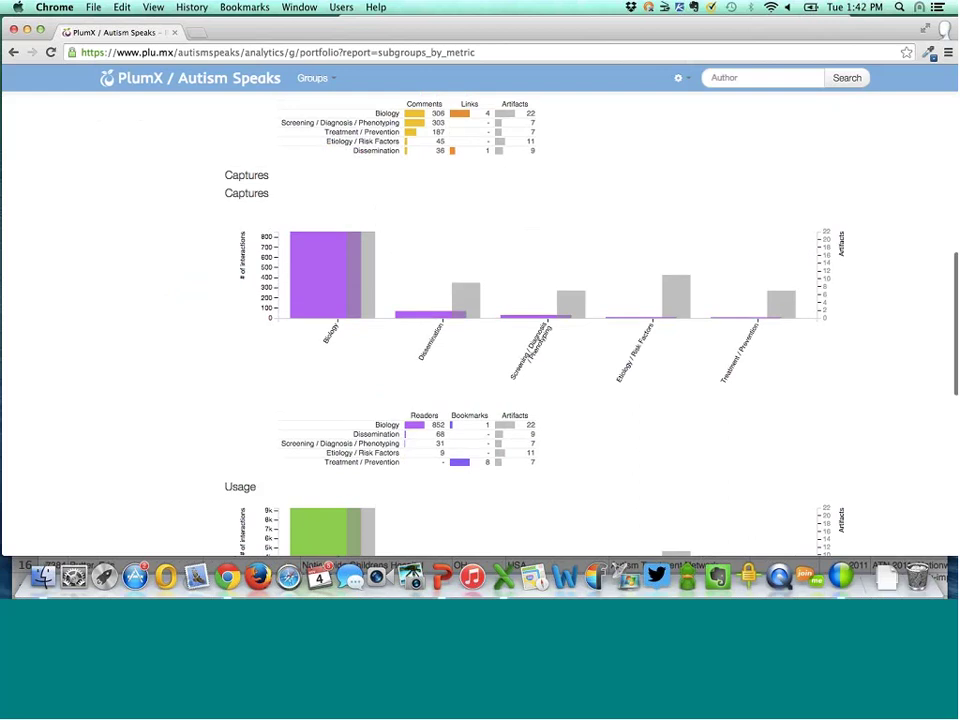
Step: Return to the main Autism Speaks group page and open the first listed researcher's profile
left_click(82, 79)
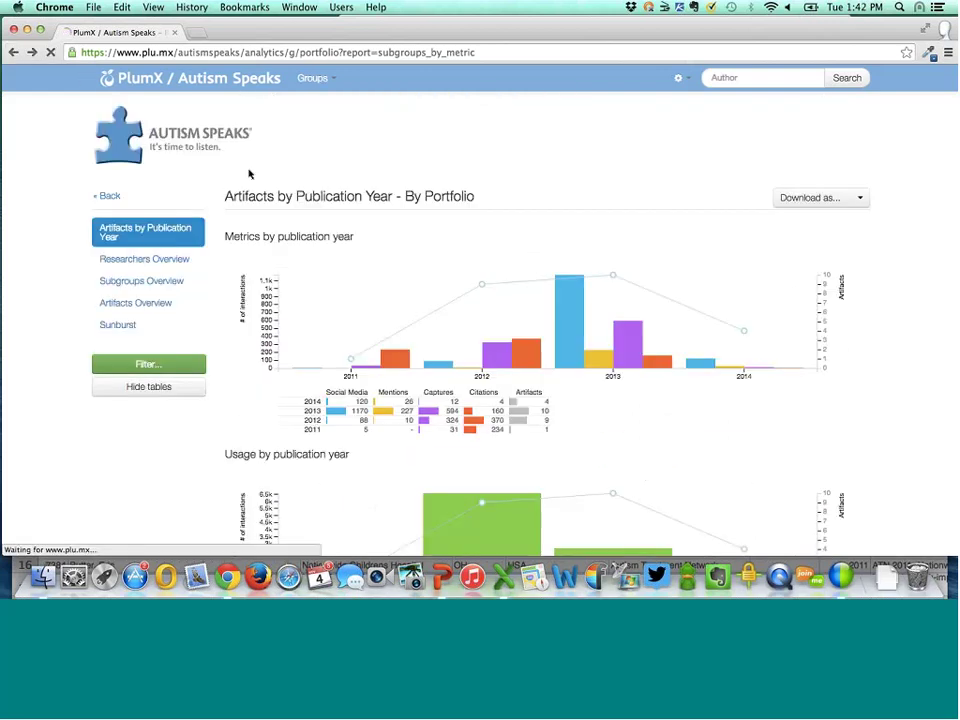
left_click(253, 84)
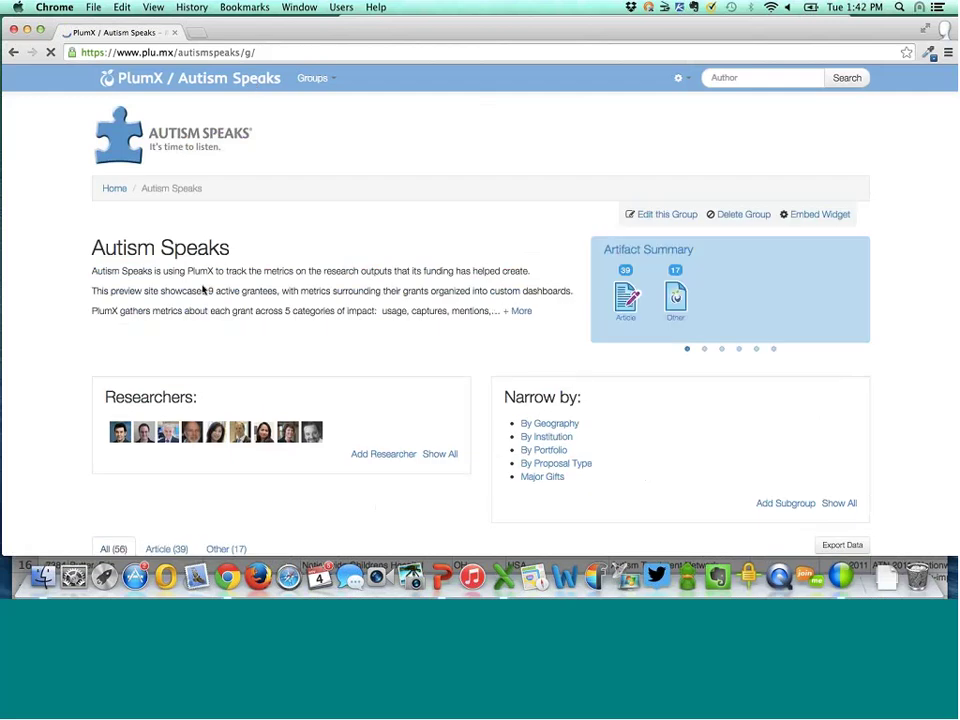
left_click(123, 400)
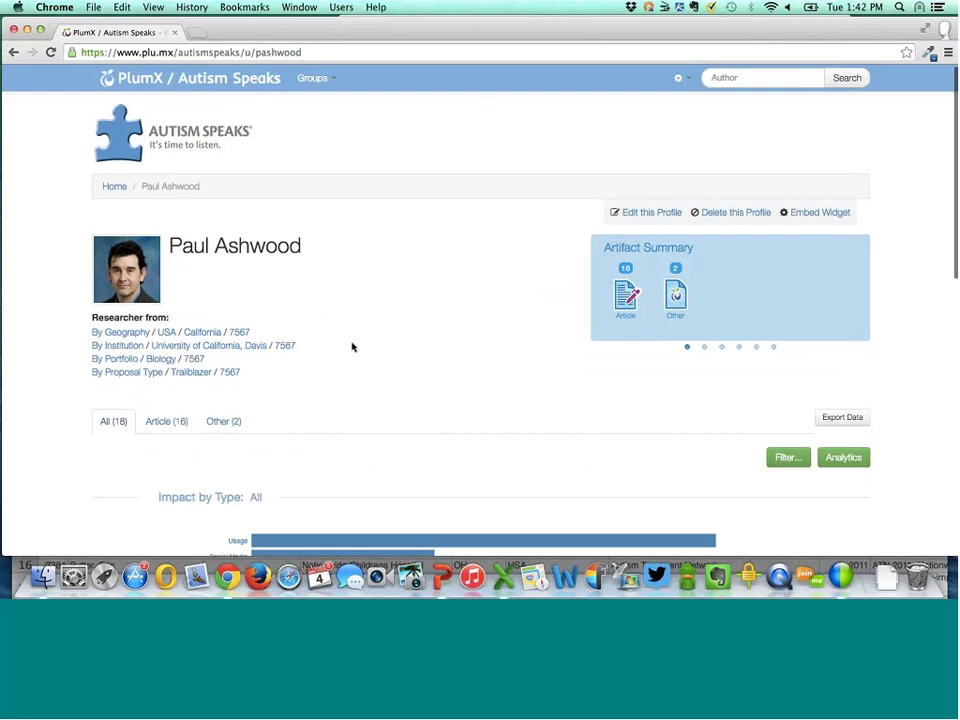
Step: Sort the researcher's artifact table by Social Media in descending and then ascending order
scroll(352, 347, "down", 5)
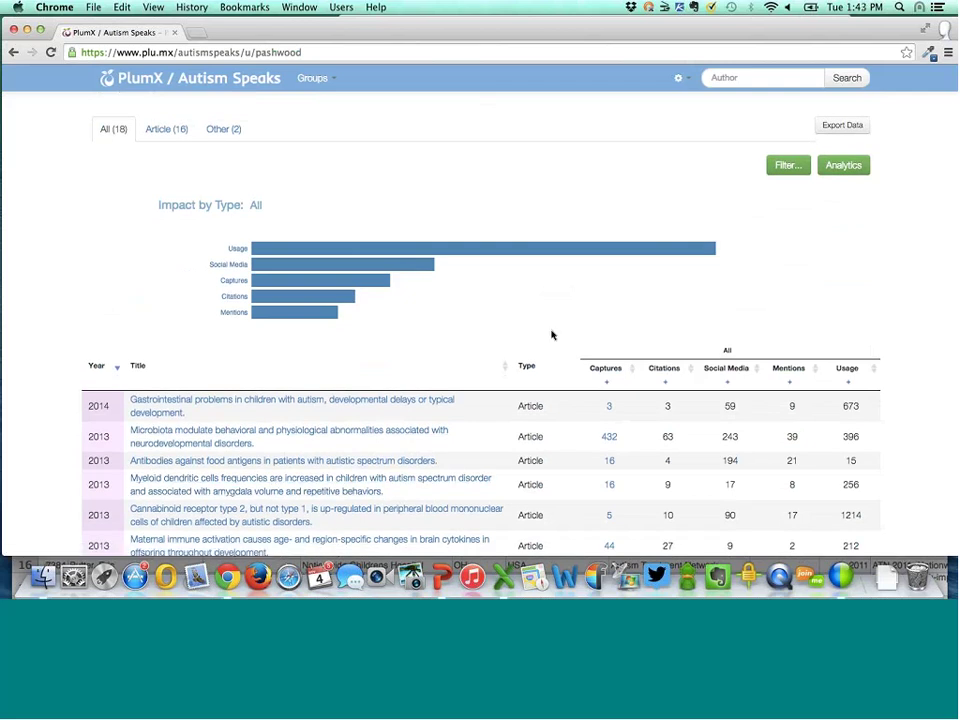
left_click(716, 369)
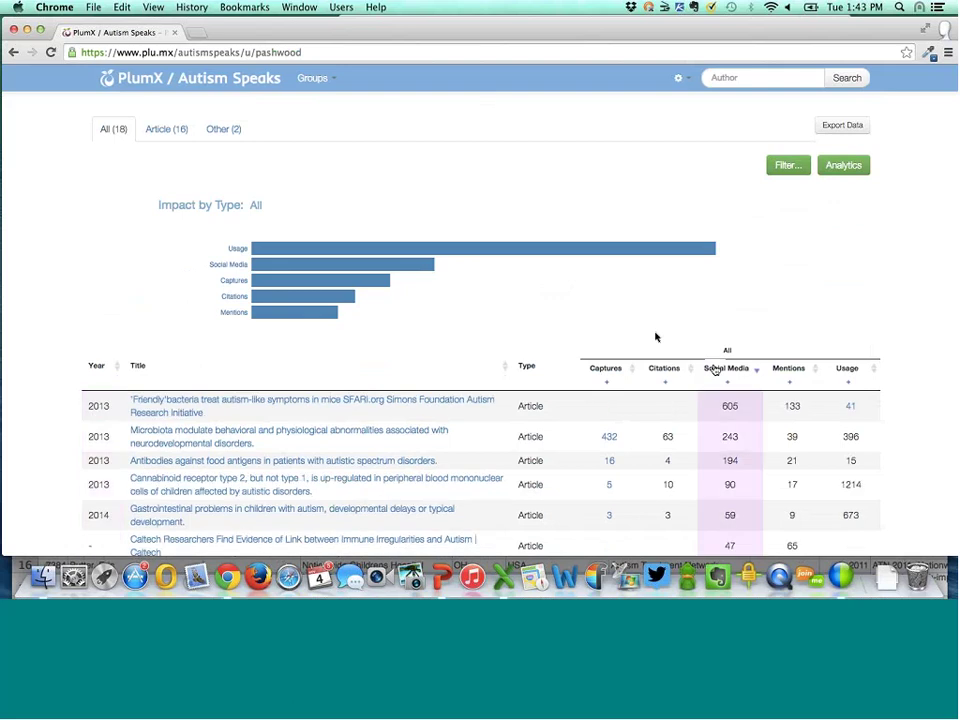
left_click(716, 369)
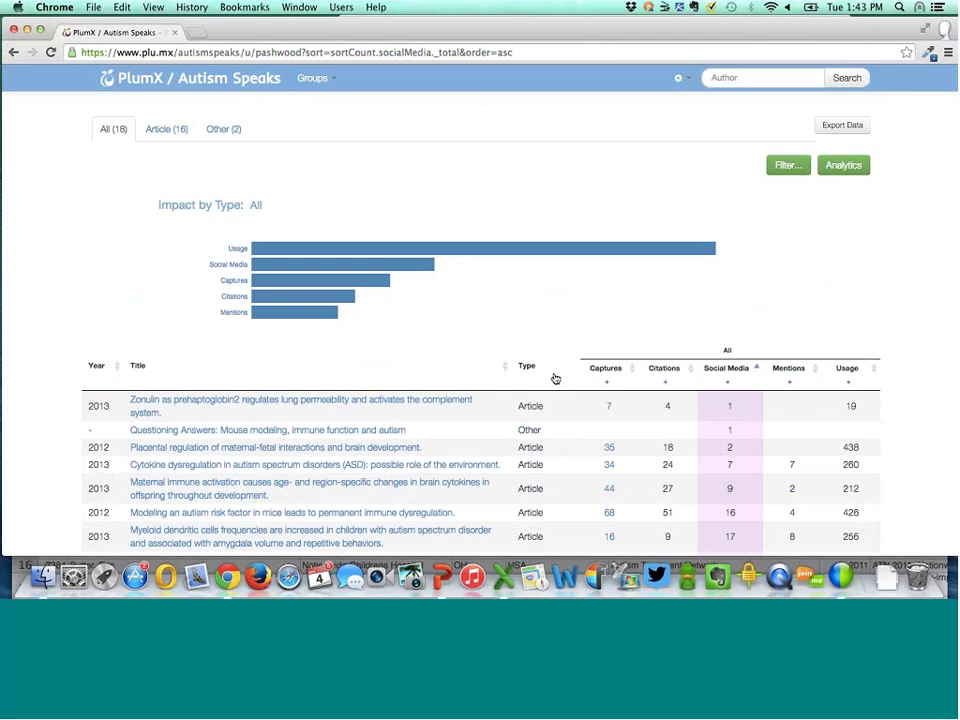
Step: Sort the researcher's artifact table by Usage in descending order
scroll(555, 378, "up", 5)
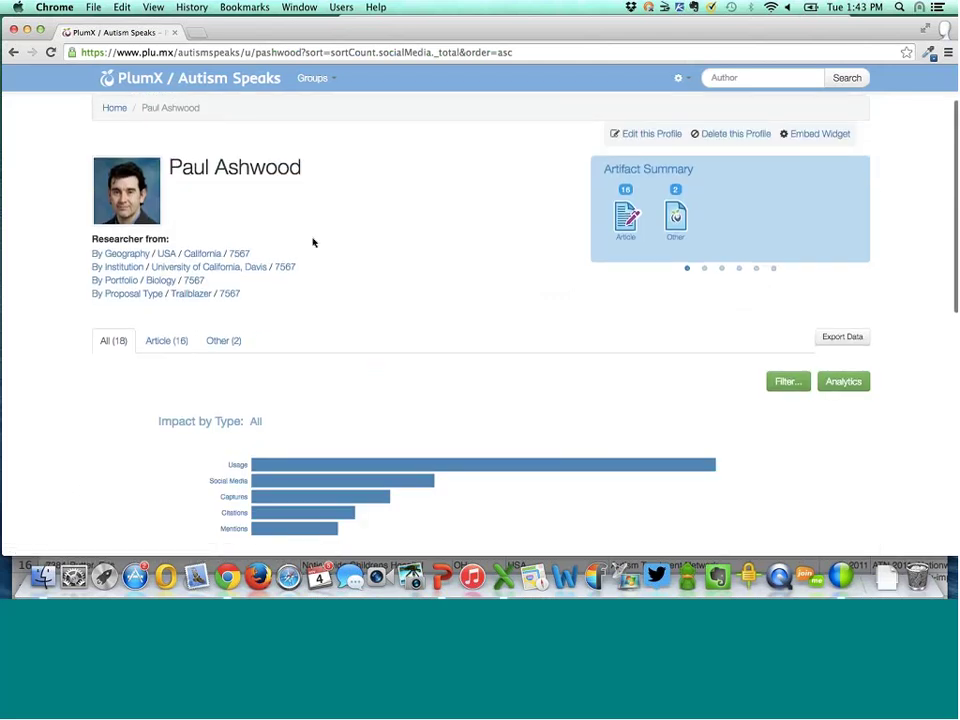
scroll(313, 242, "down", 10)
scroll(313, 242, "up", 2)
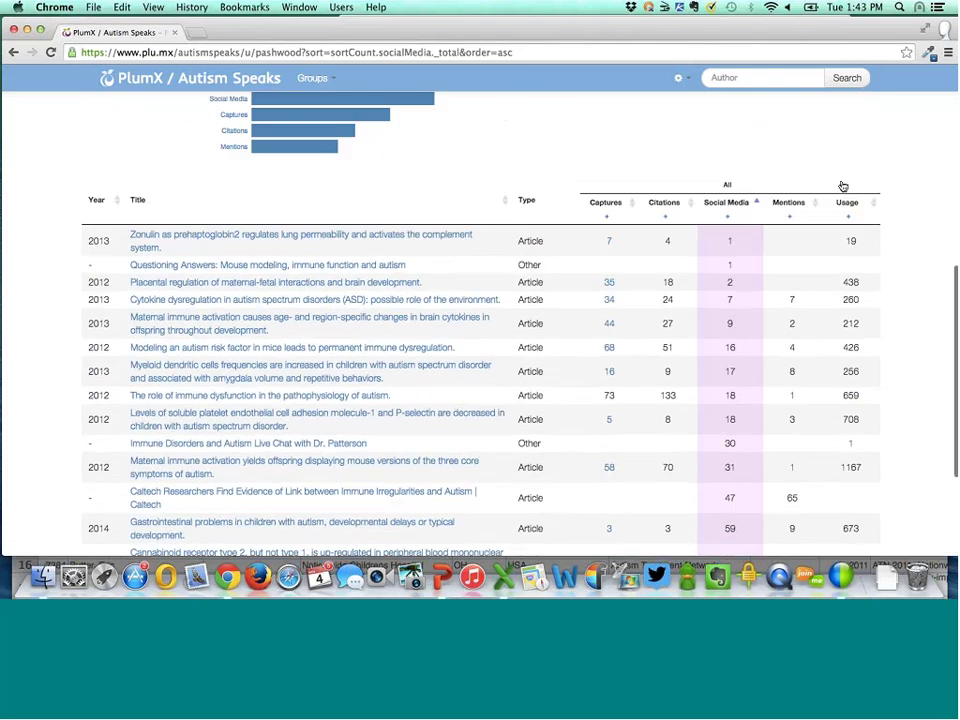
left_click(847, 202)
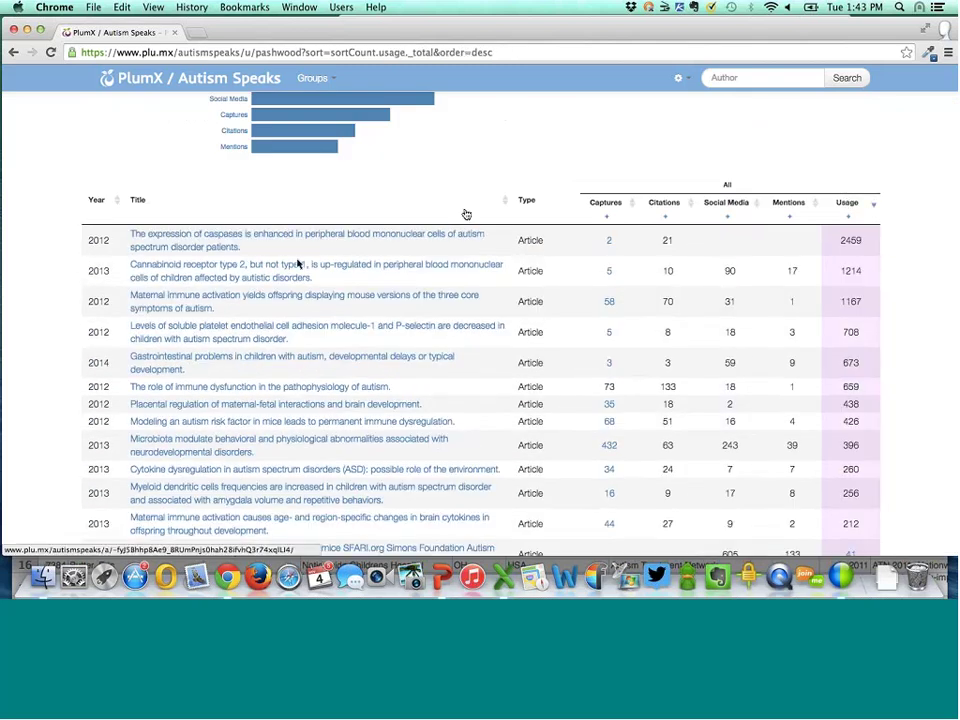
Step: Open the article "Maternal immune activation yields offspring displaying mouse versions of the three core symptoms of autism" and show its tweets
left_click(264, 297)
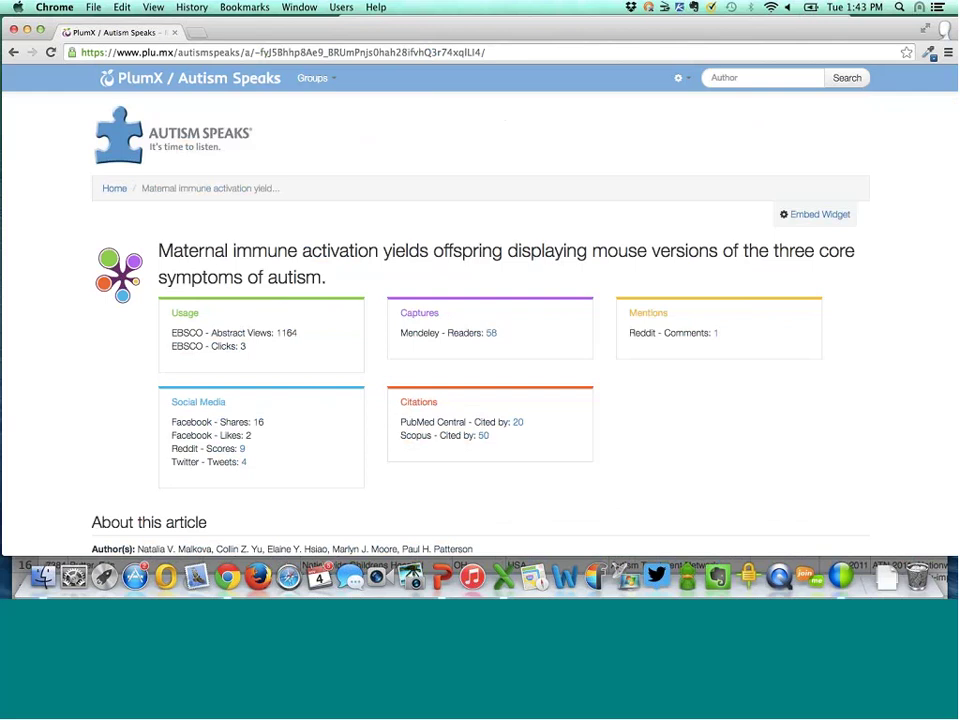
left_click(250, 462)
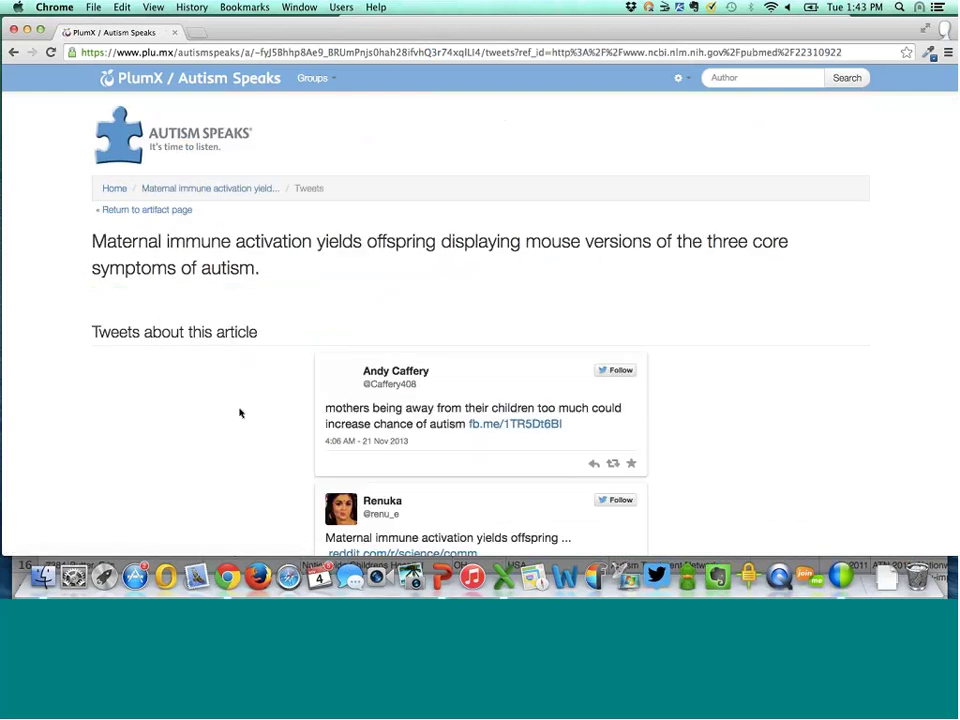
Step: Examine the tweets about the maternal immune activation article and return to its artifact page
scroll(240, 411, "down", 1)
scroll(240, 411, "down", 1)
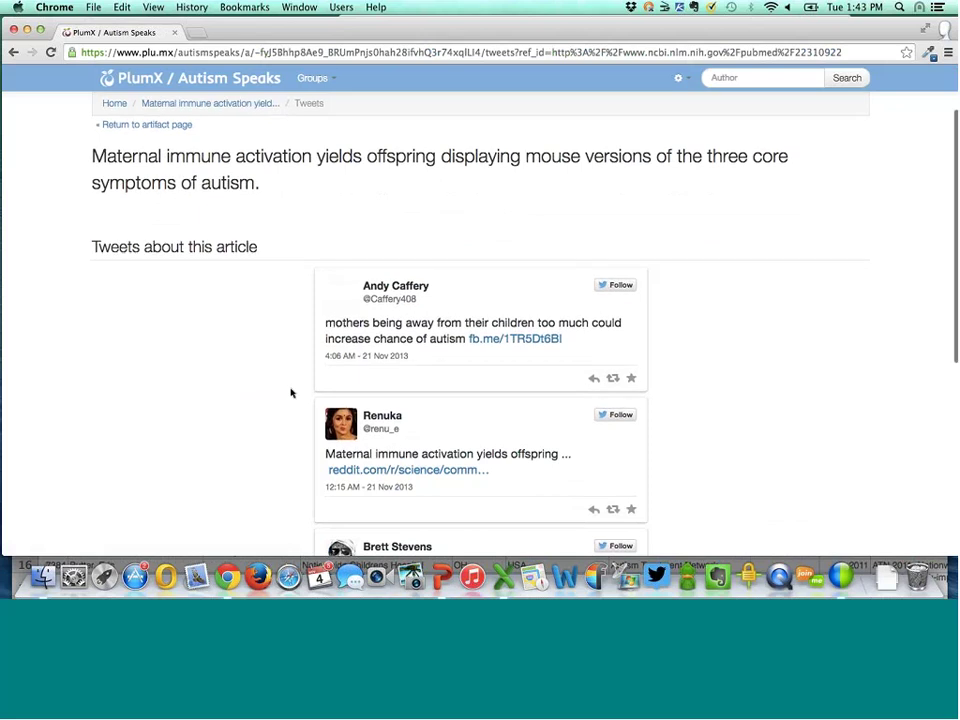
scroll(291, 393, "down", 2)
scroll(291, 393, "down", 3)
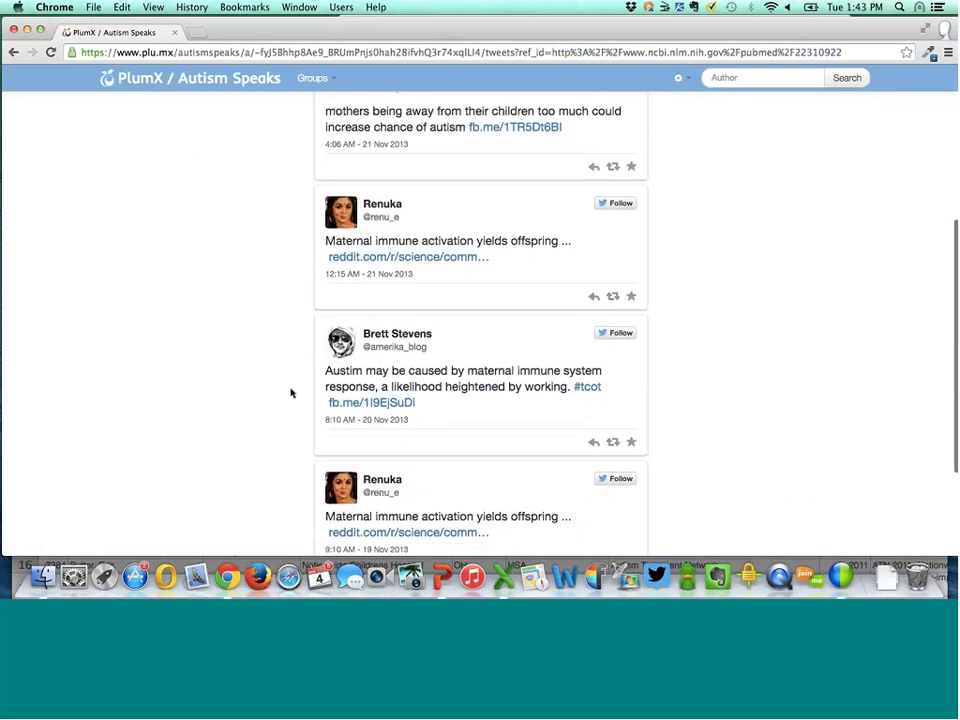
key("super+bracketleft")
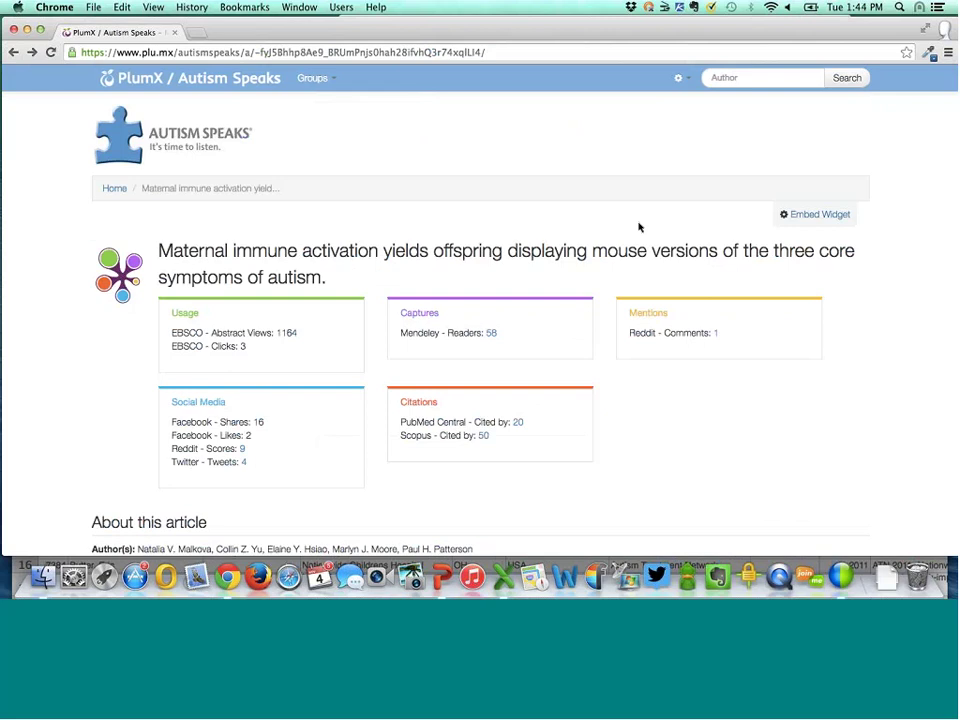
Step: Open the article's embed widget page and examine the pop-up widget preview and its code snippets
left_click(816, 215)
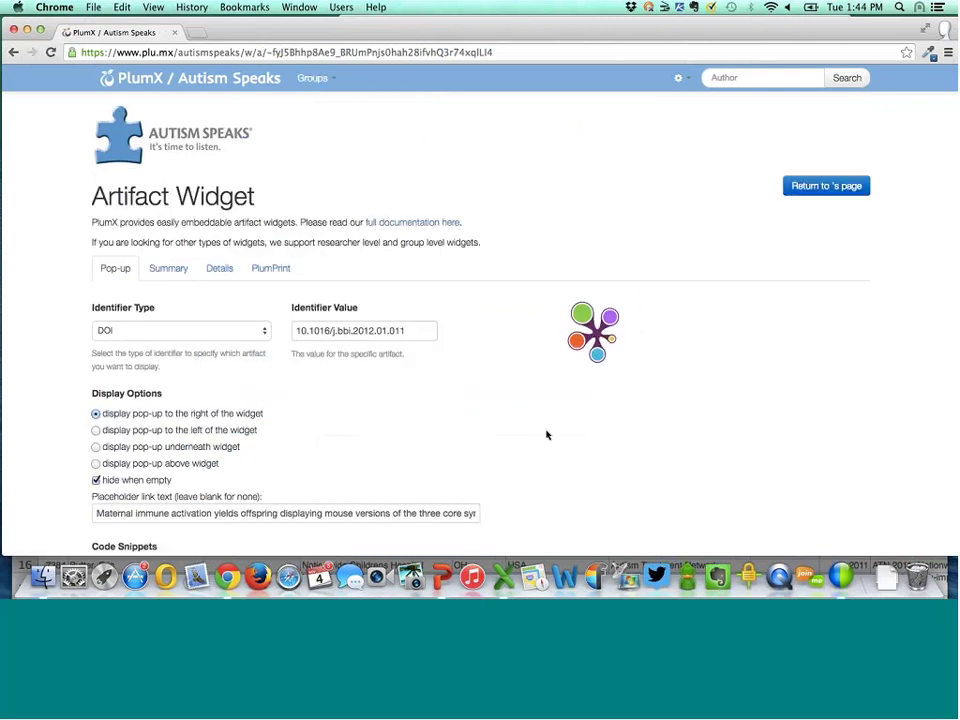
mouse_move(586, 348)
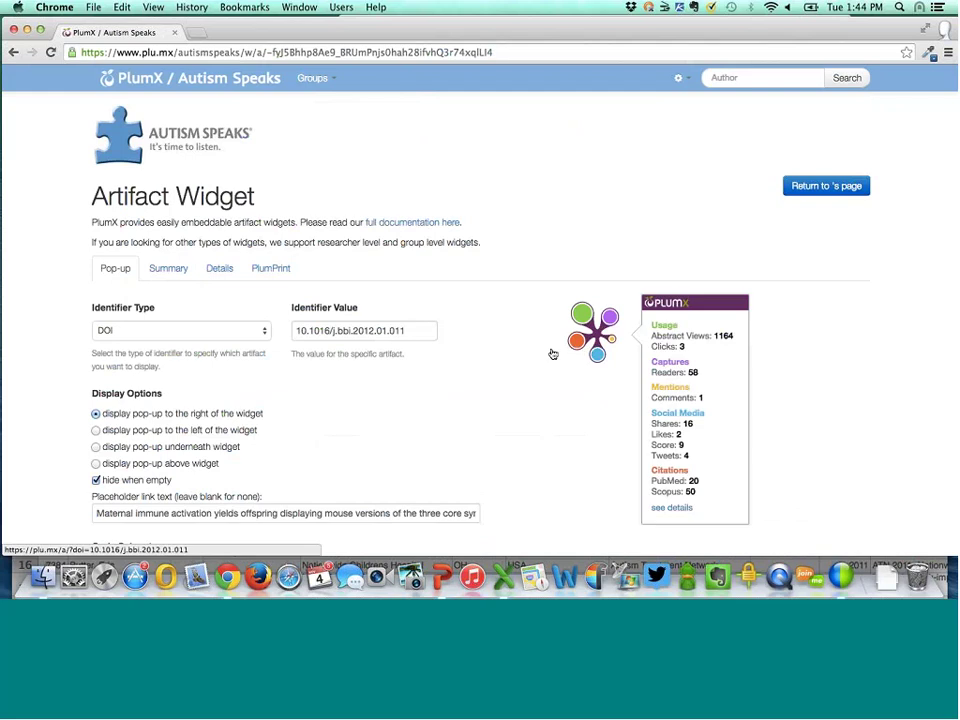
scroll(365, 430, "down", 1)
scroll(365, 430, "down", 5)
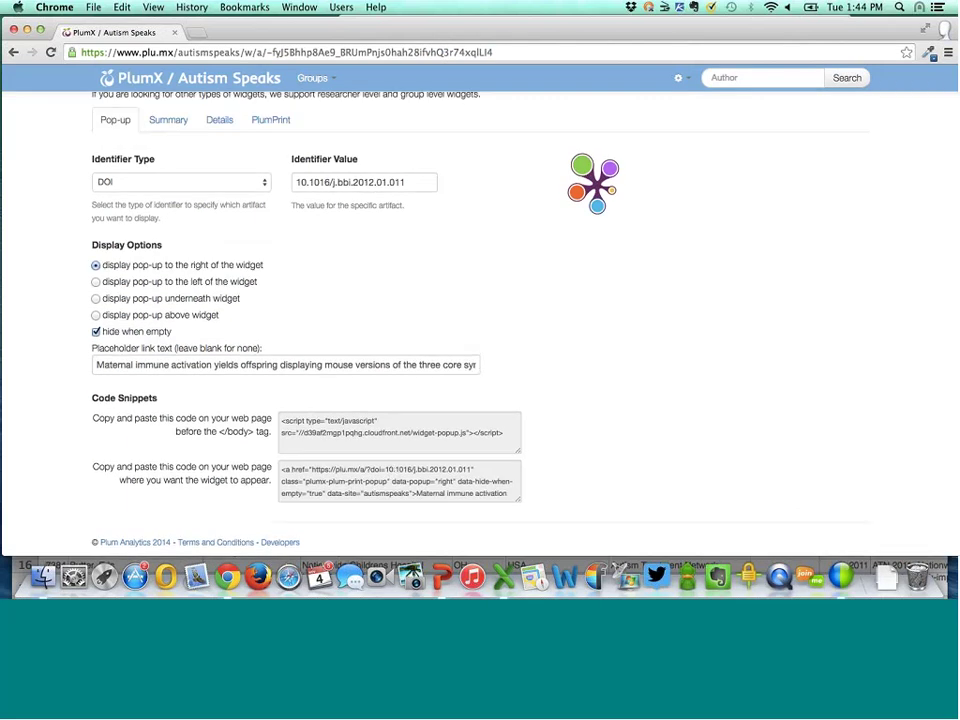
scroll(590, 220, "up", 1)
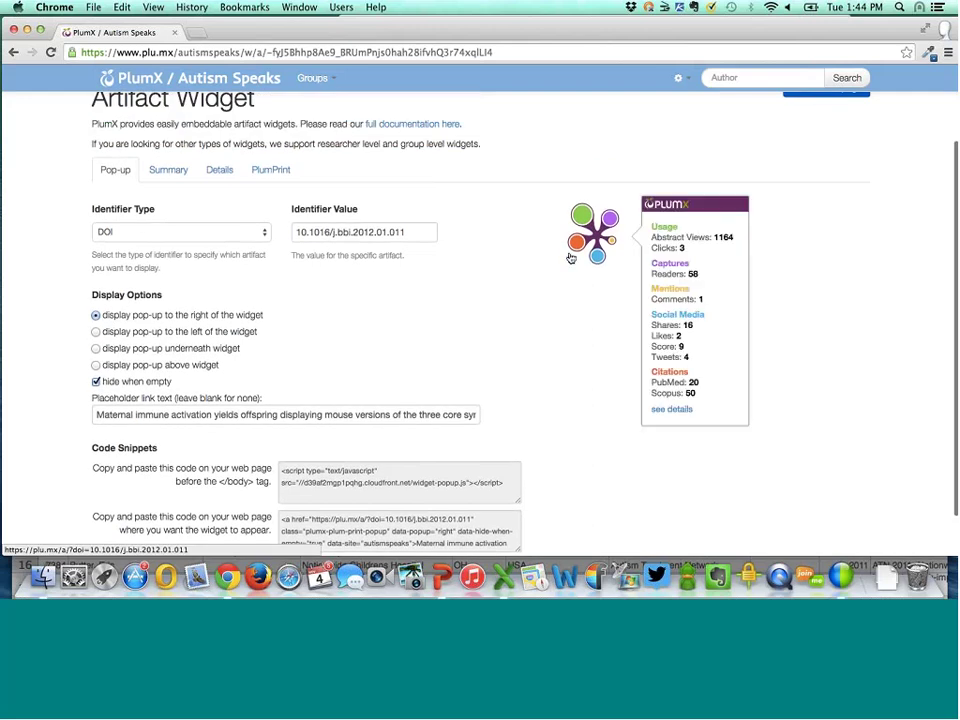
Step: Return from the artifact widget page through the article to the researcher's profile
left_click(11, 53)
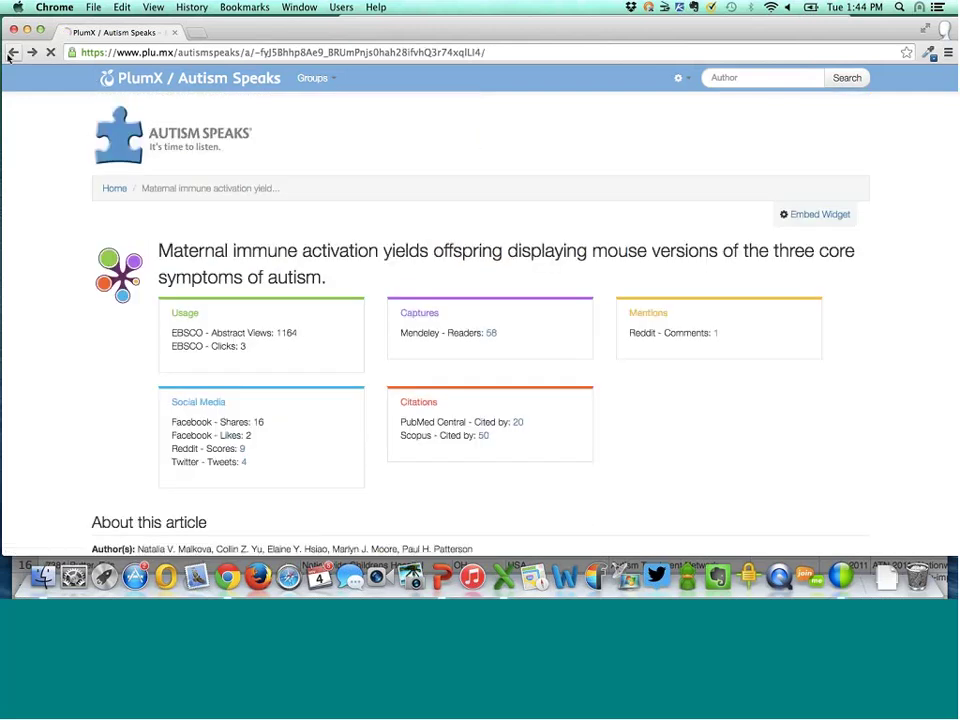
left_click(11, 53)
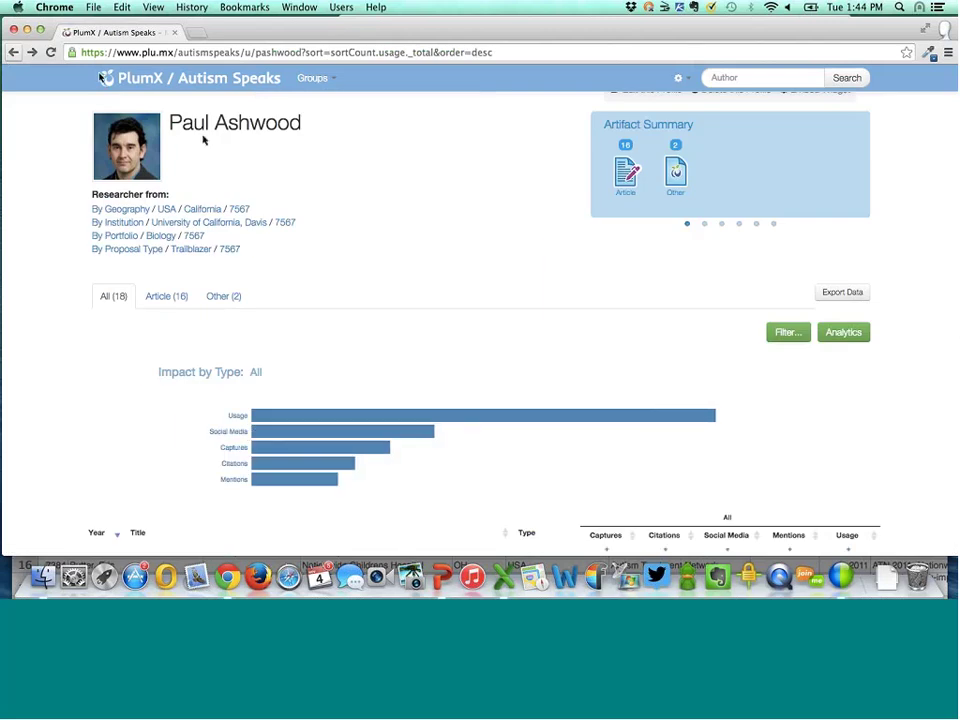
scroll(383, 262, "down", 3)
scroll(383, 262, "up", 5)
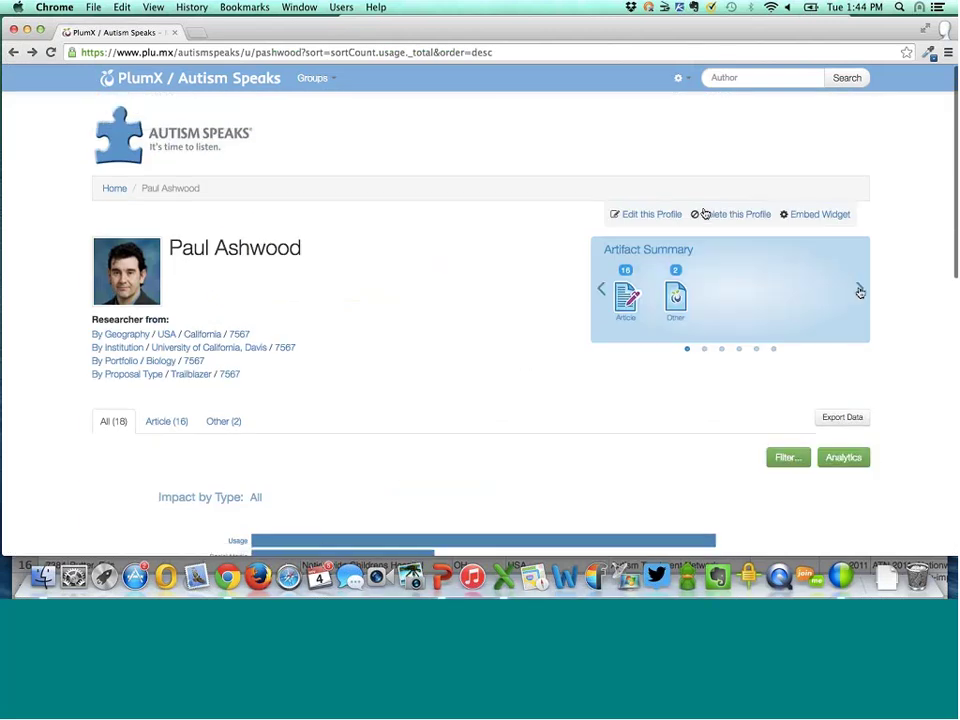
Step: Show the researcher's Usage summary, narrow the artifact table to Clicks and sort it by Bitly
left_click(860, 291)
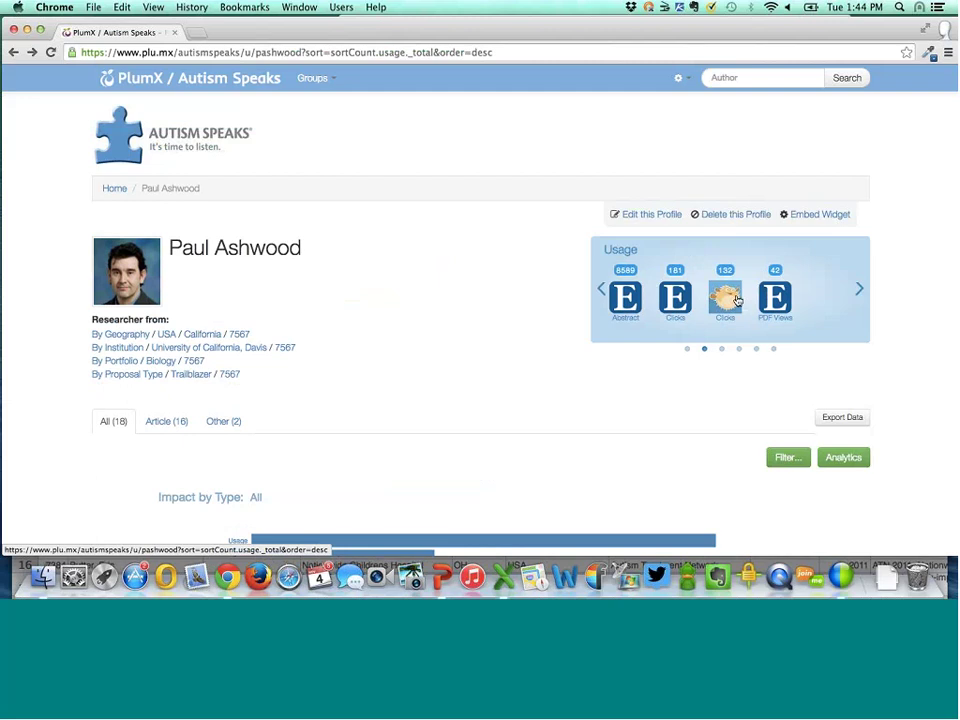
left_click(726, 297)
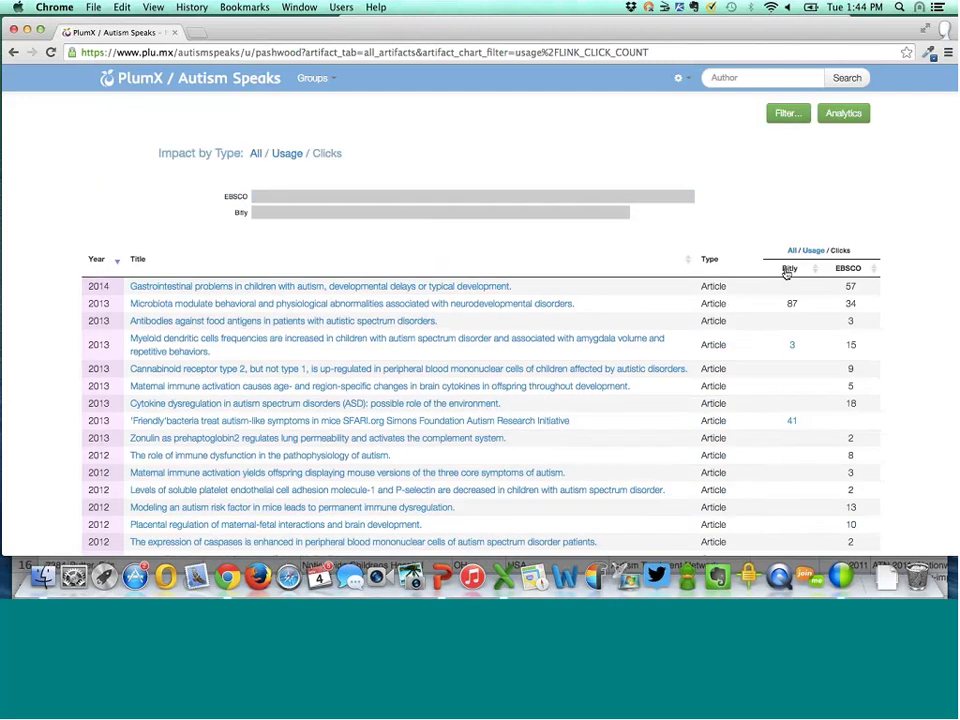
left_click(760, 268)
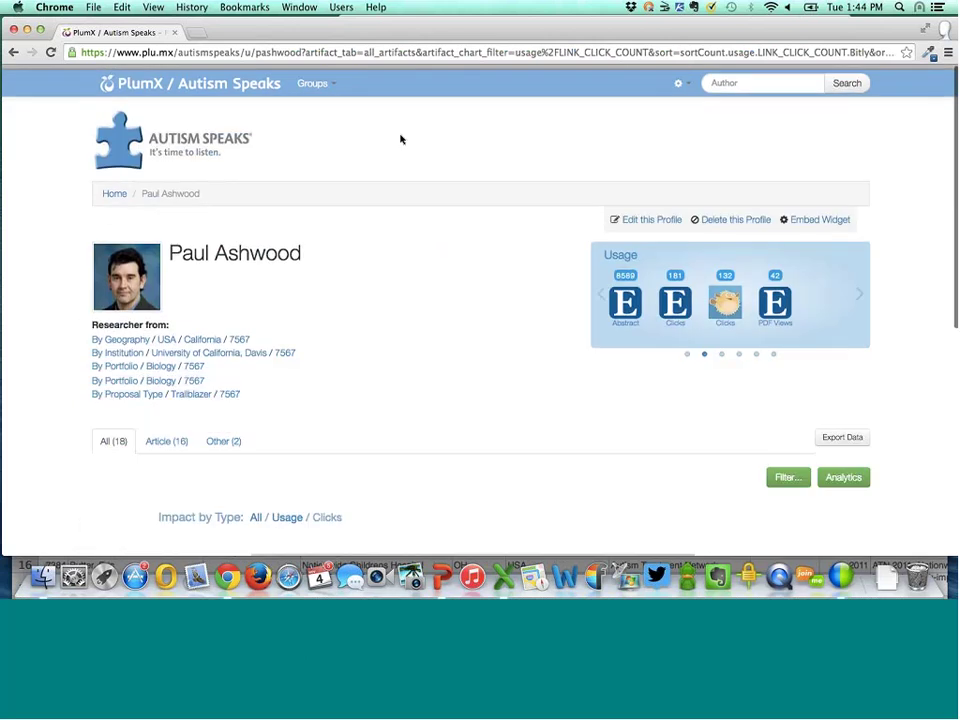
Step: Return to the Autism Speaks group page, narrow its artifacts to Usage Clicks and sort them by Bitly in descending order
left_click(227, 121)
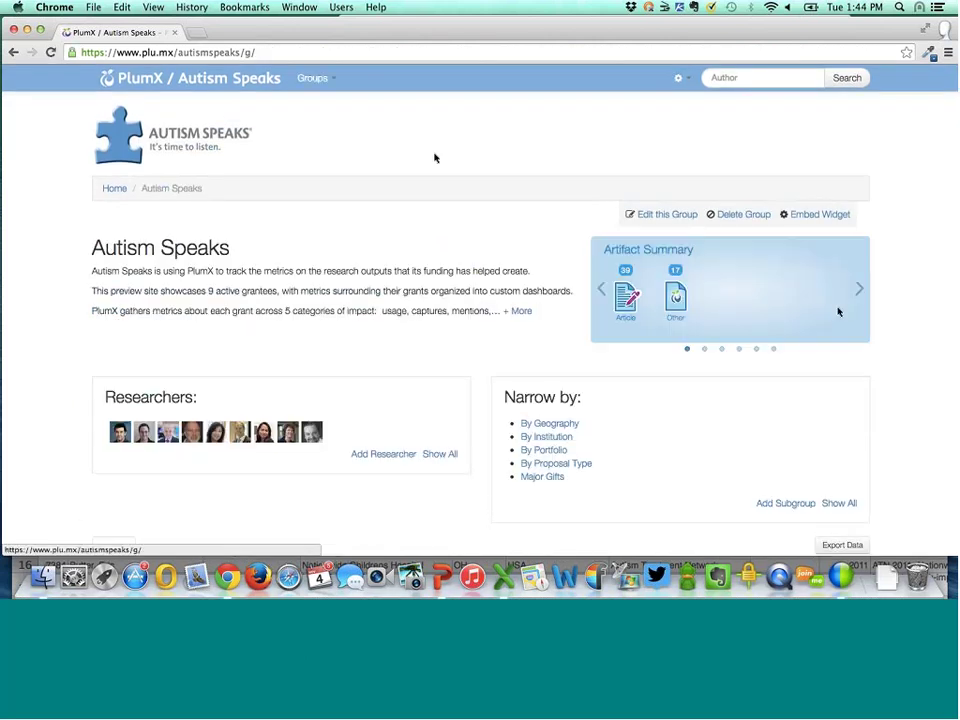
left_click(862, 290)
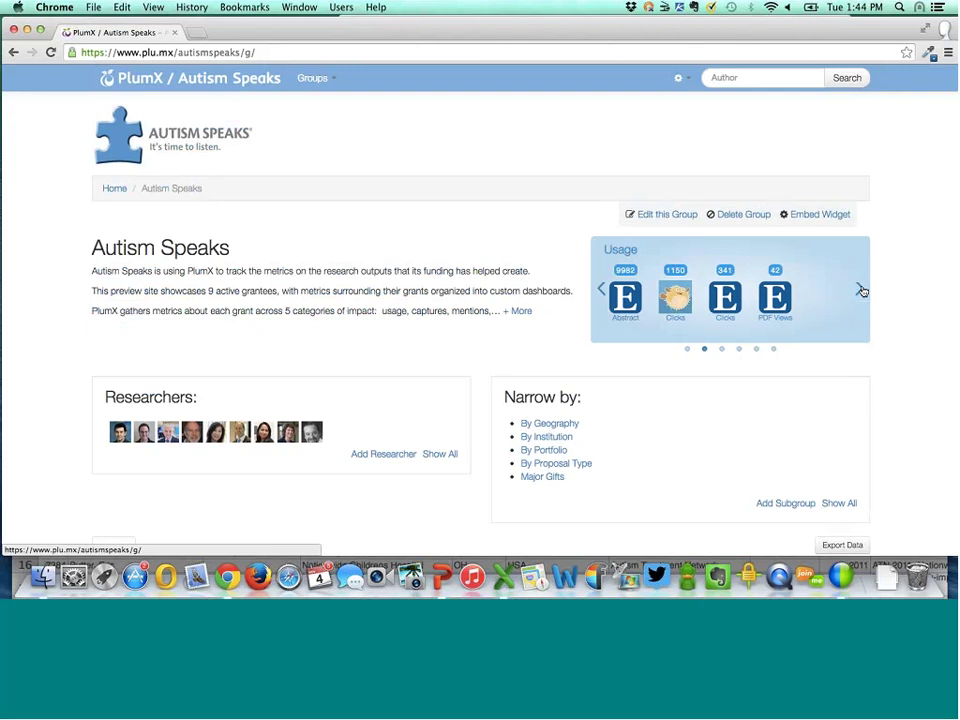
left_click(675, 297)
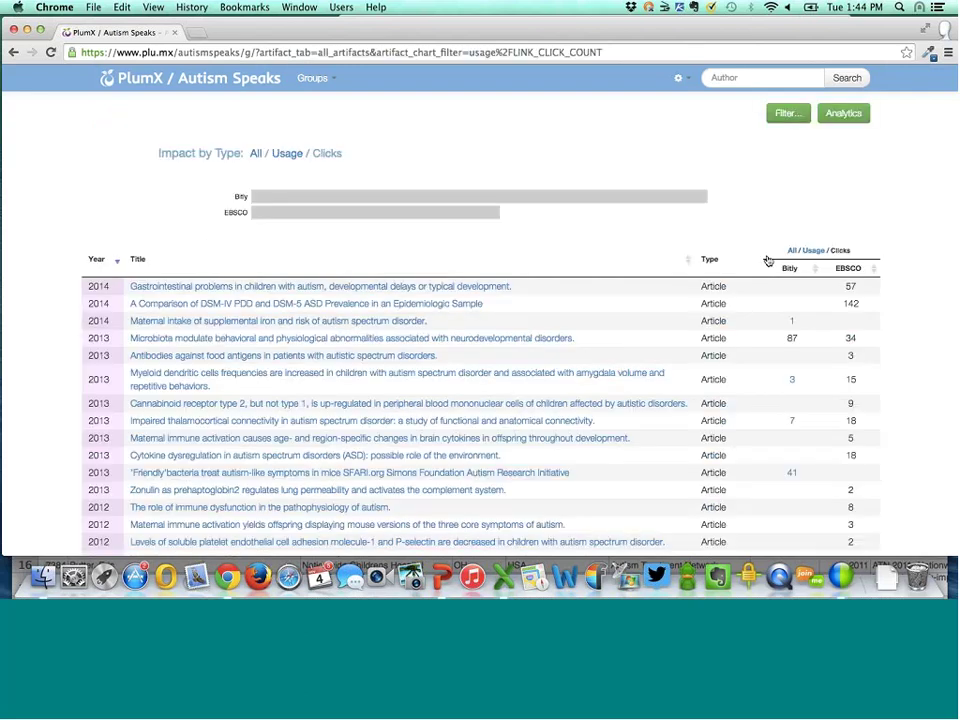
left_click(786, 268)
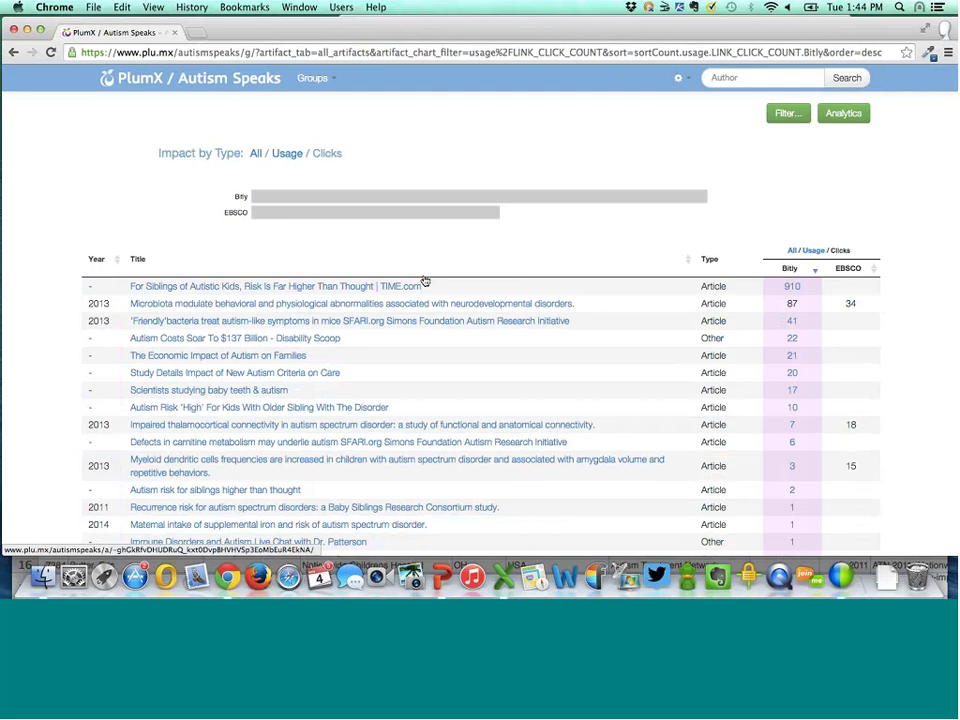
Step: Open the article "For Siblings of Autistic Kids, Risk Is Far Higher Than Thought" and examine its Bitly clicks by sharing source and country
left_click(421, 284)
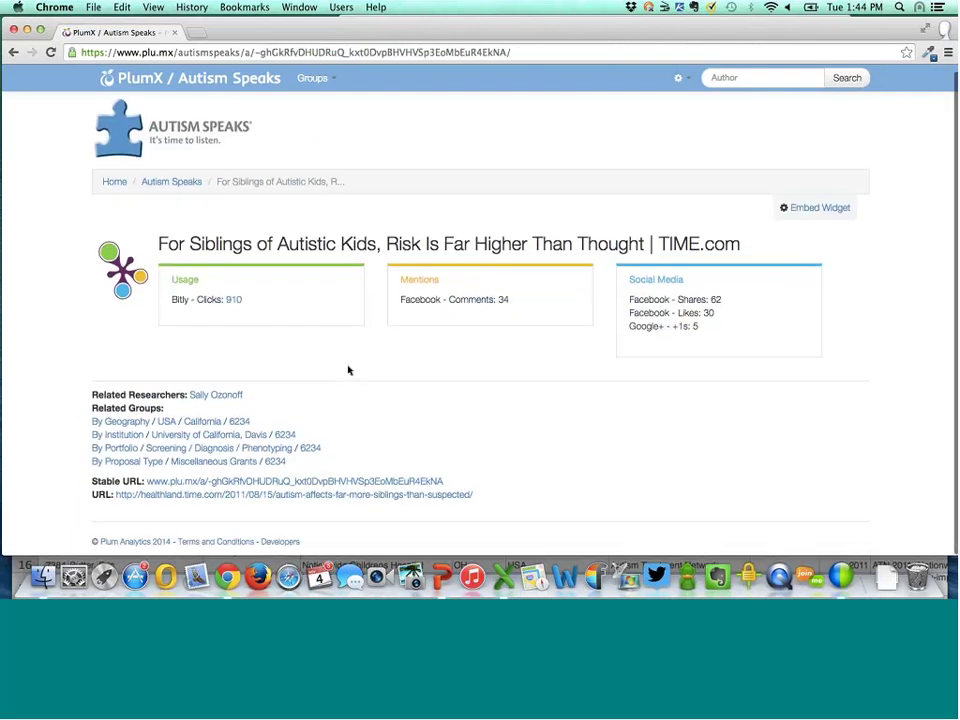
scroll(348, 370, "down", 1)
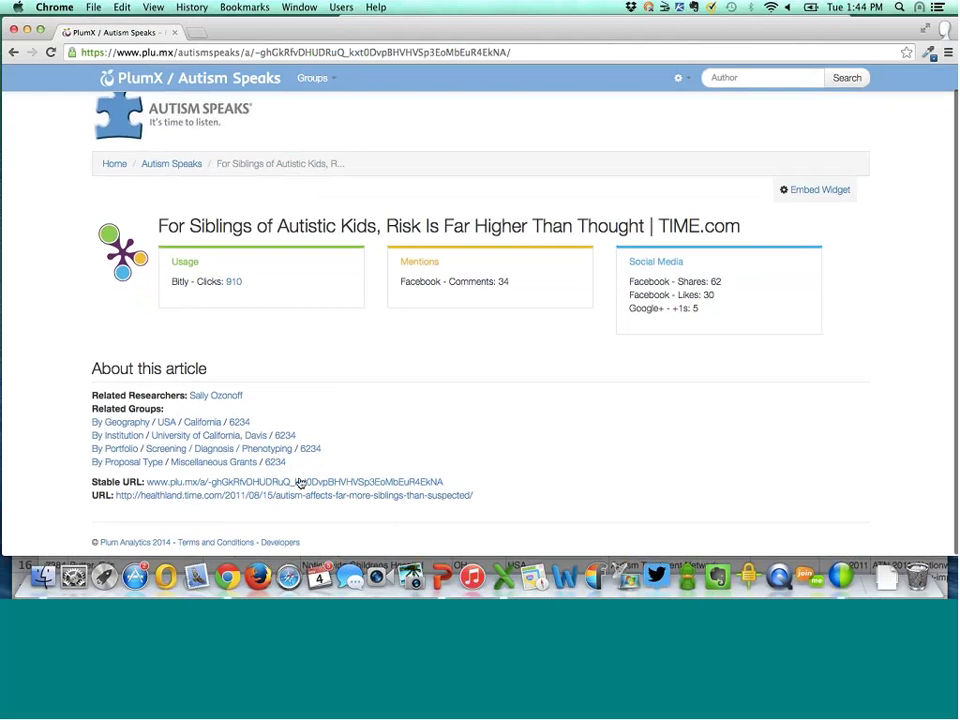
left_click(236, 284)
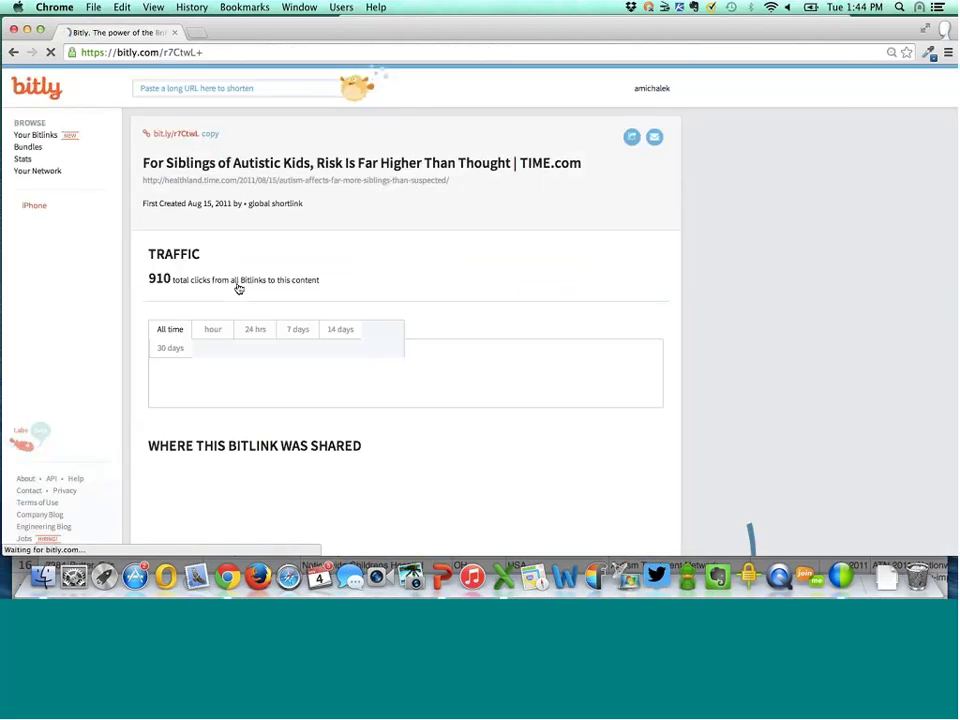
scroll(425, 302, "down", 5)
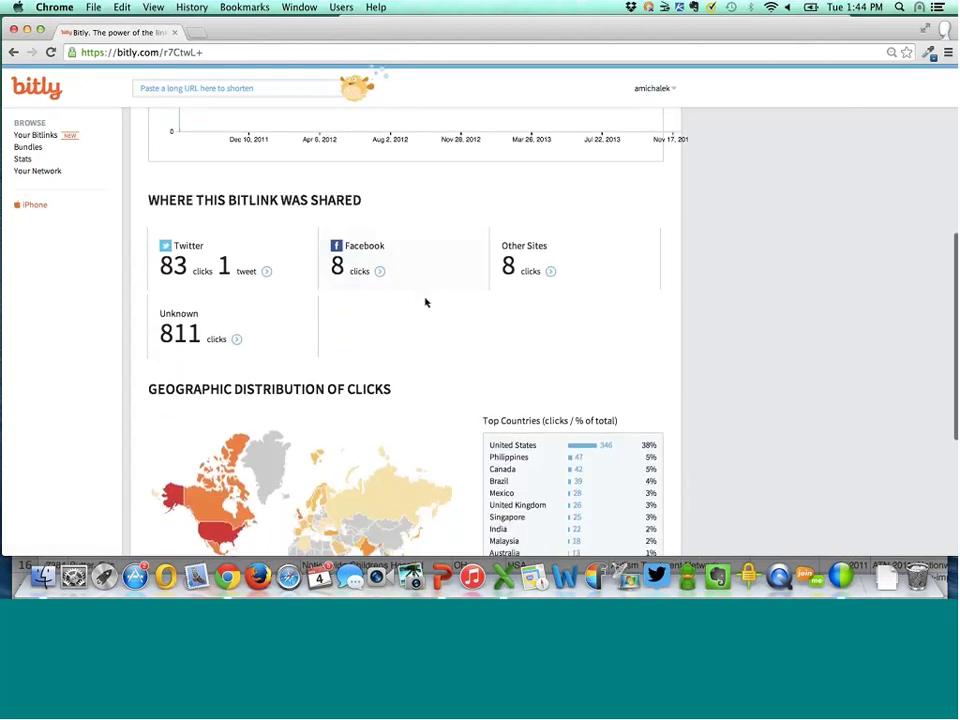
scroll(425, 302, "down", 3)
scroll(425, 302, "down", 1)
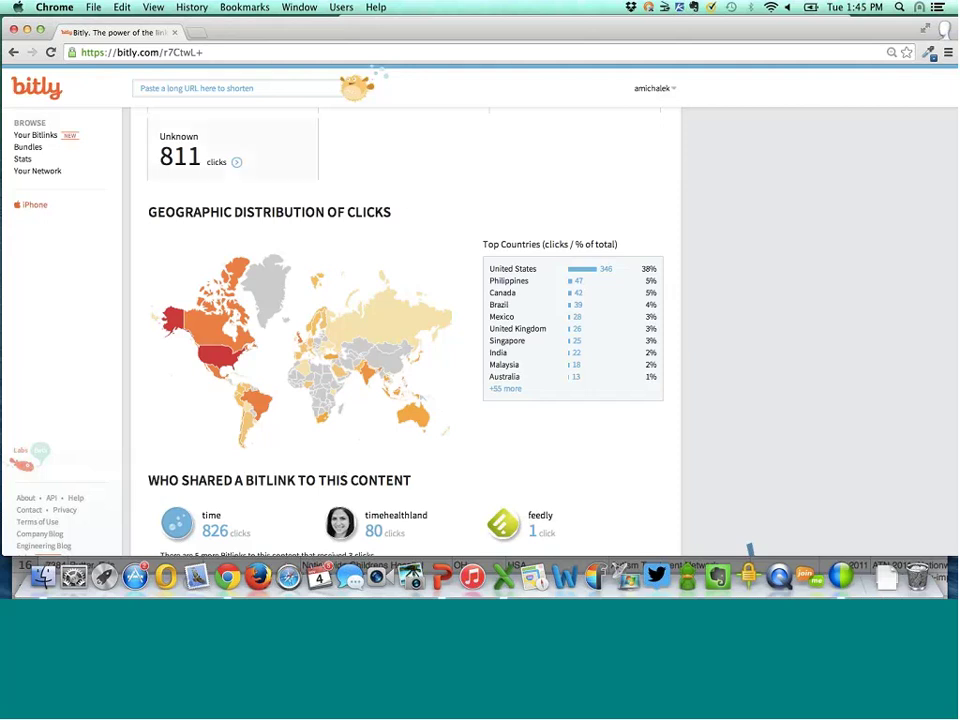
Step: Switch to the Funder Webinar presentation in PowerPoint and start the slide show from slide 19, "Visualizing Impact: Plum Print"
left_click_drag(246, 35, 268, 36)
left_click(441, 576)
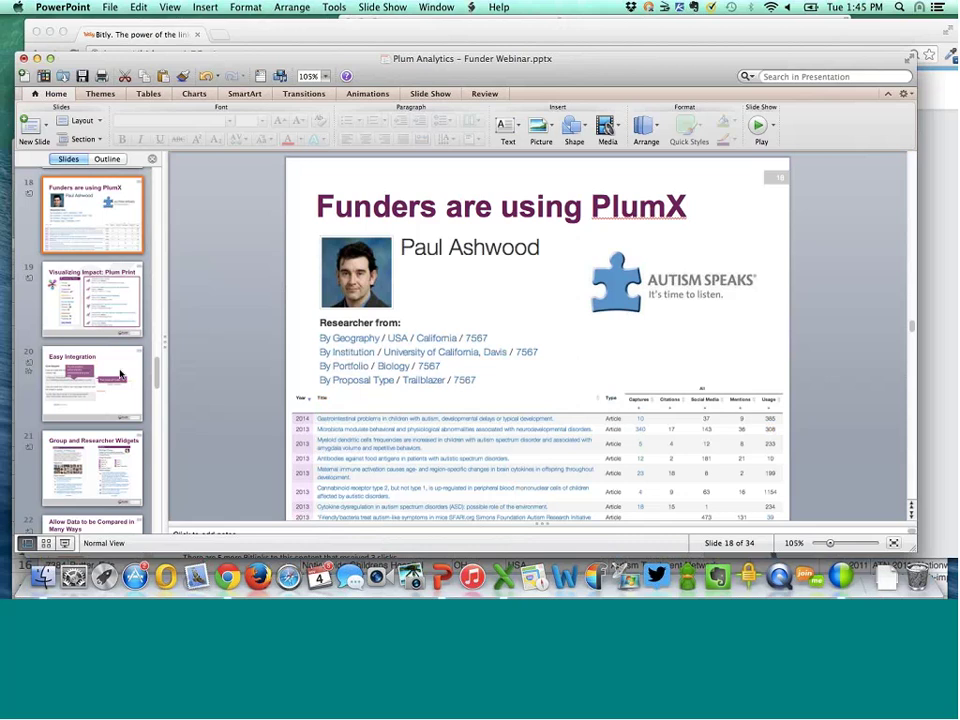
scroll(112, 380, "down", 2)
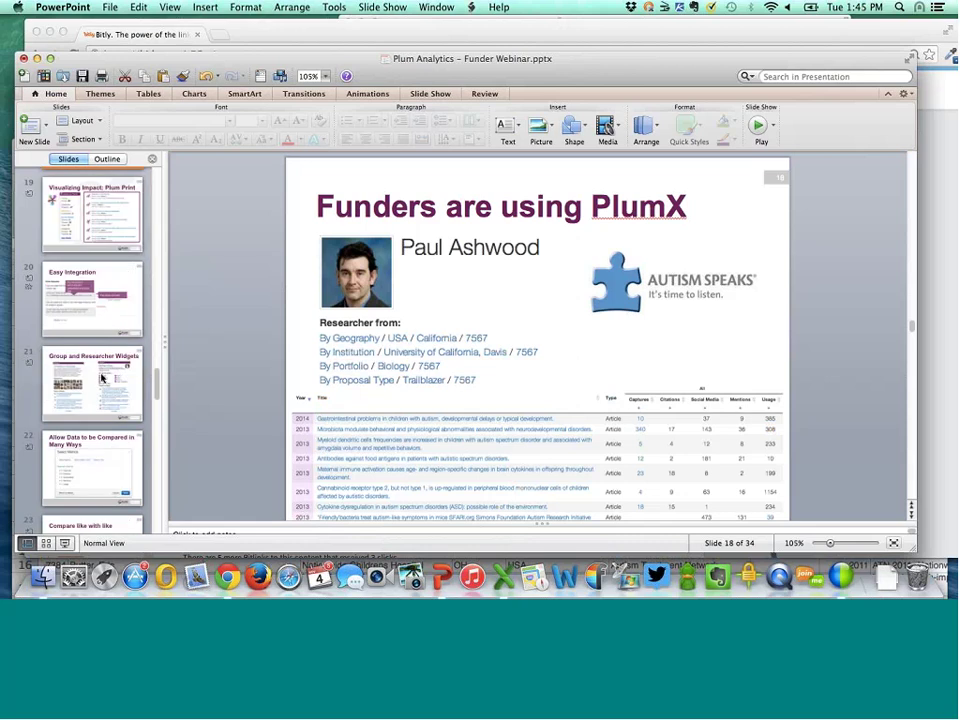
left_click(103, 378)
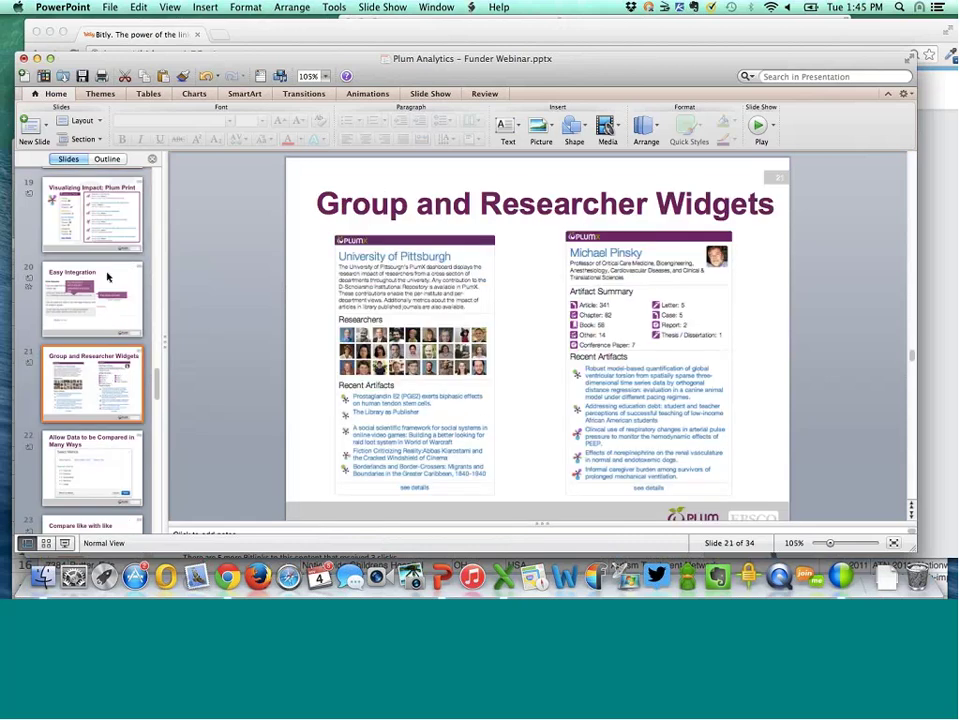
left_click(82, 208)
left_click(65, 543)
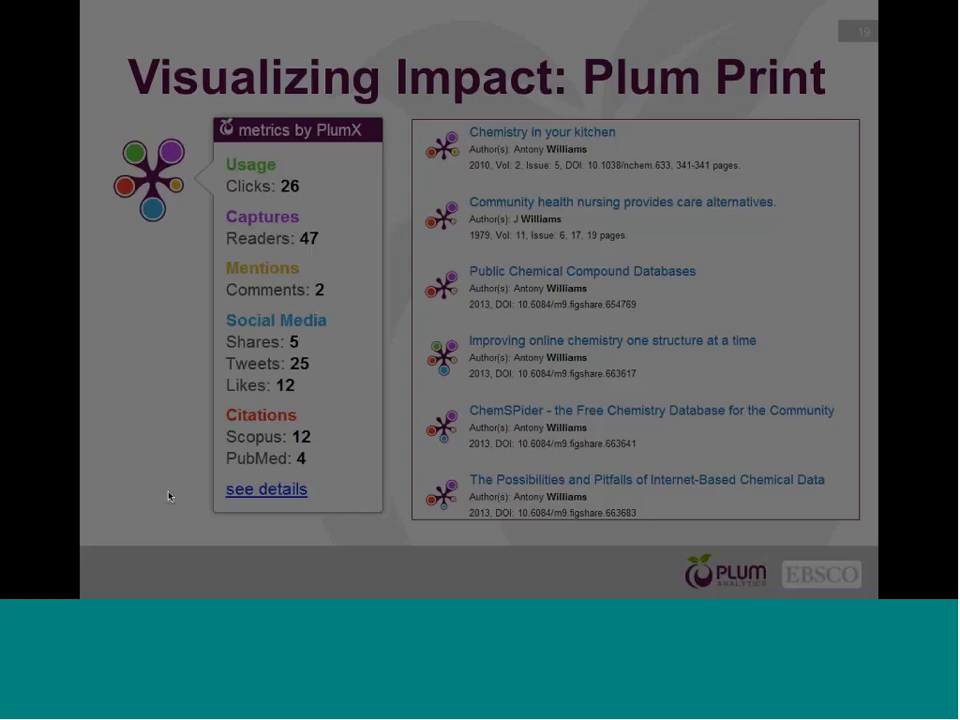
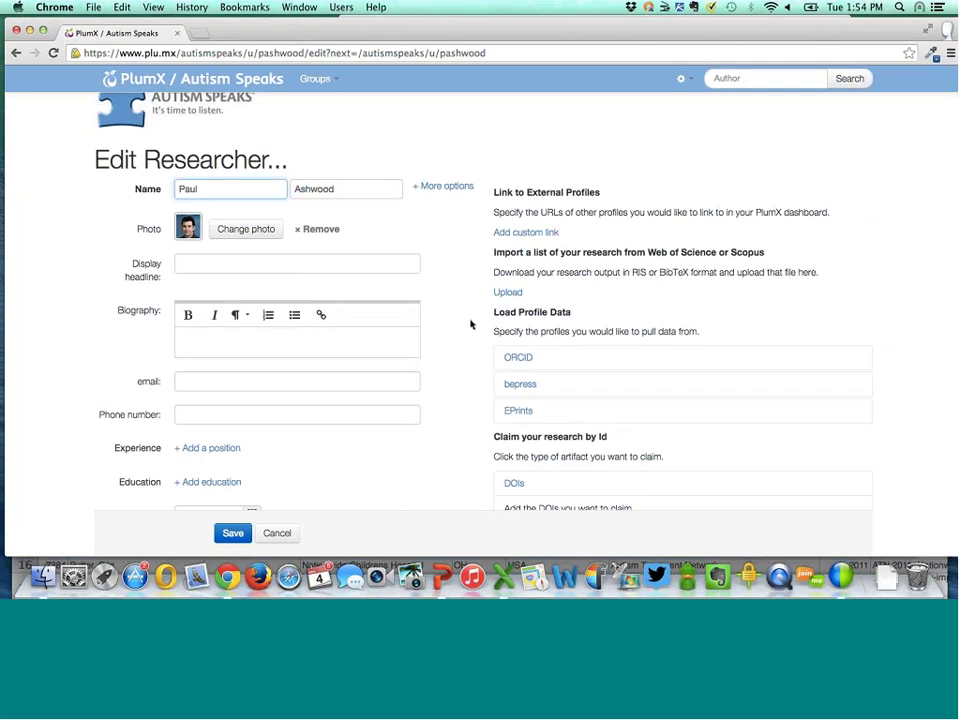
Step: Review the researcher edit form's options for claiming research by ID, including the expanded Books fields
scroll(472, 322, "down", 3)
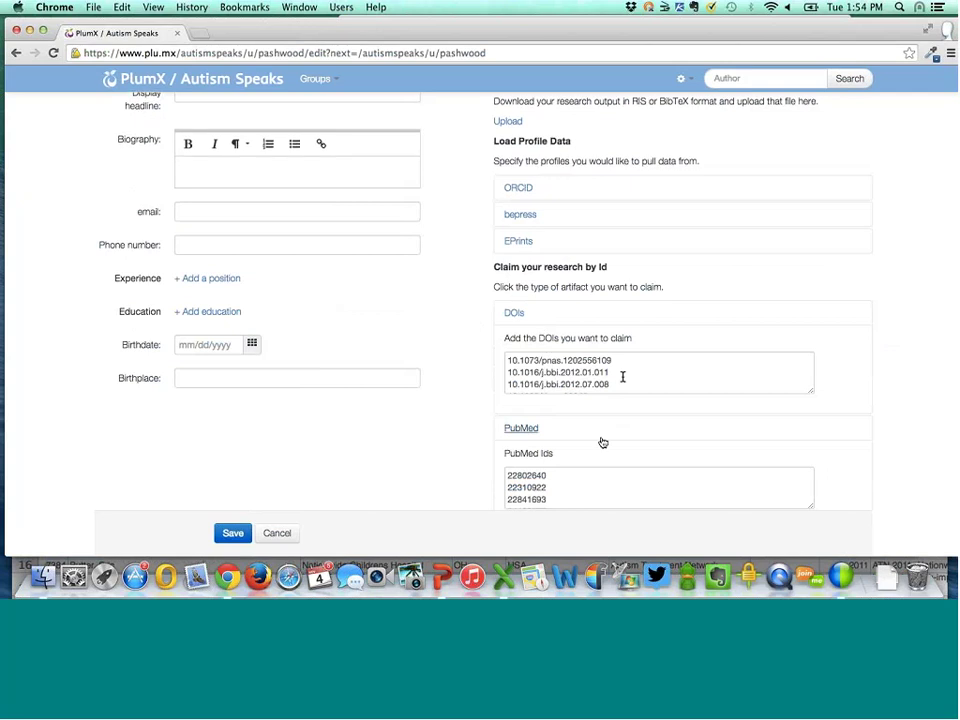
scroll(602, 441, "down", 3)
scroll(596, 442, "down", 3)
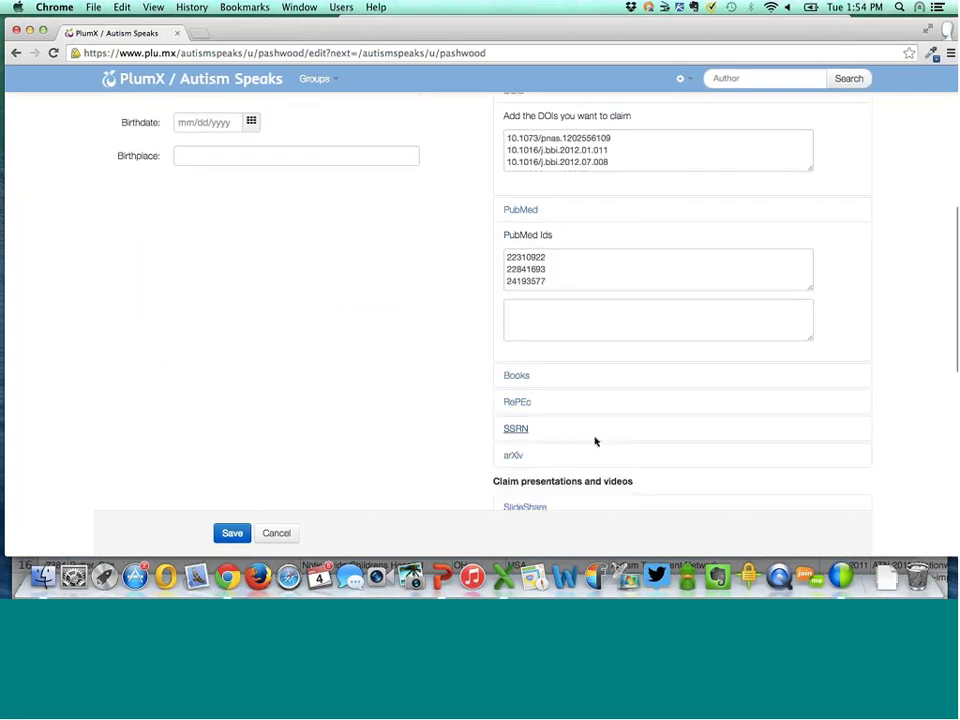
scroll(540, 385, "down", 1)
left_click(518, 358)
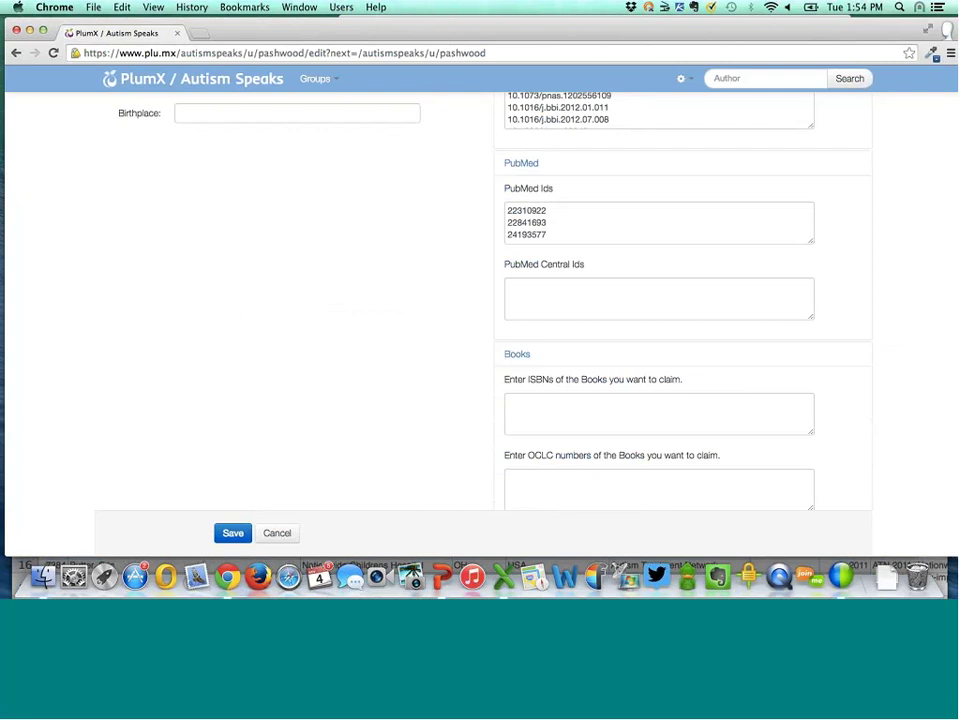
scroll(478, 444, "down", 8)
scroll(477, 444, "down", 1)
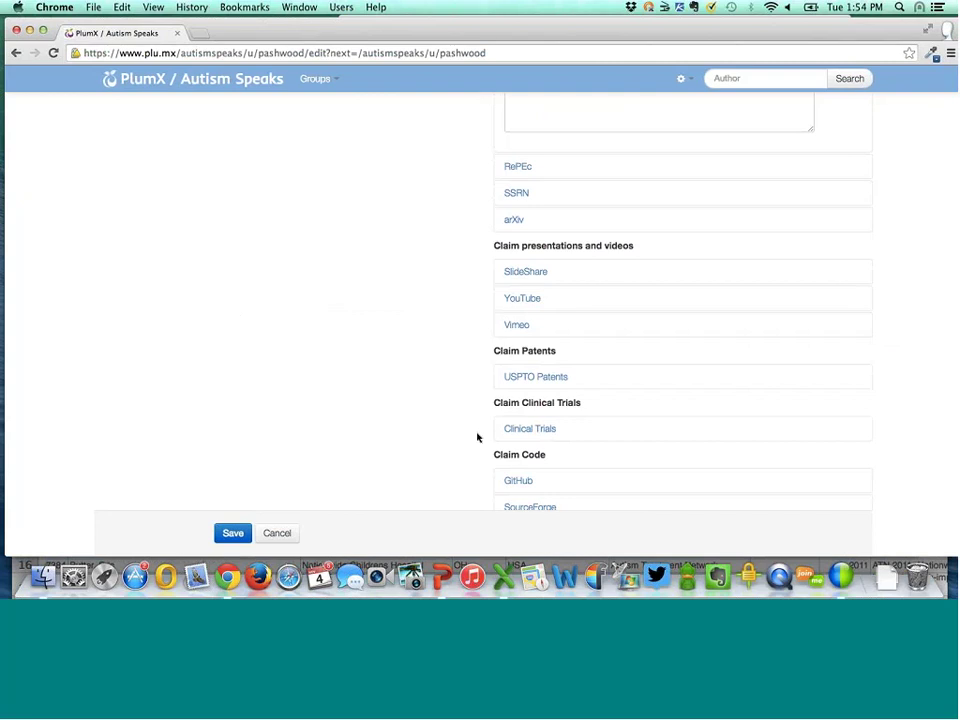
Step: Expand the YouTube and Vimeo claim sections and examine Vimeo's additional options for groups, channels and videos
left_click(557, 304)
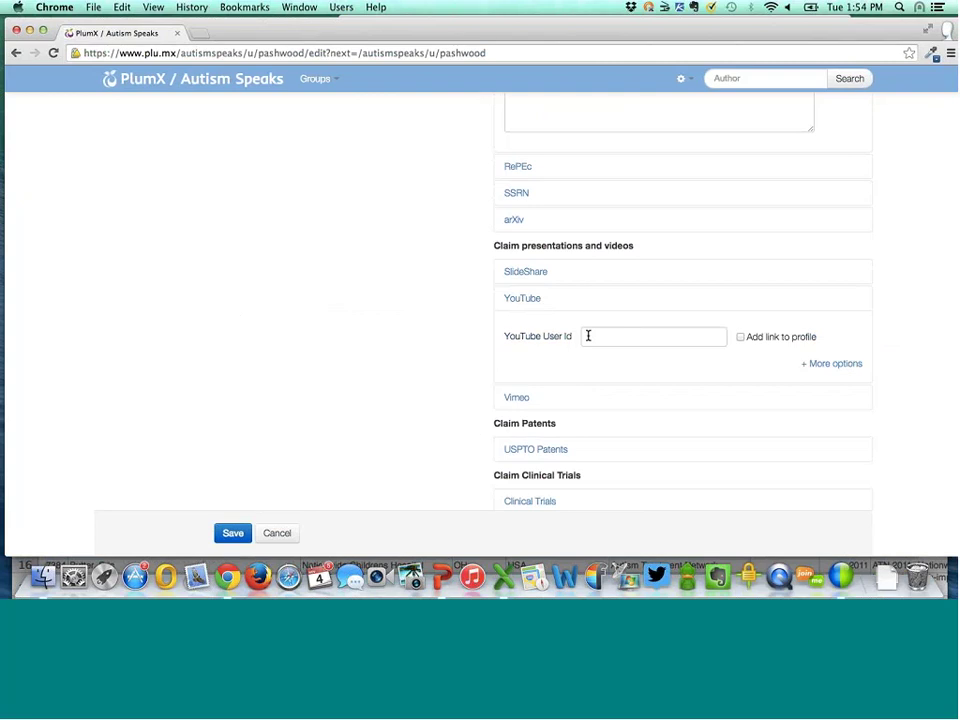
left_click(514, 398)
left_click(846, 466)
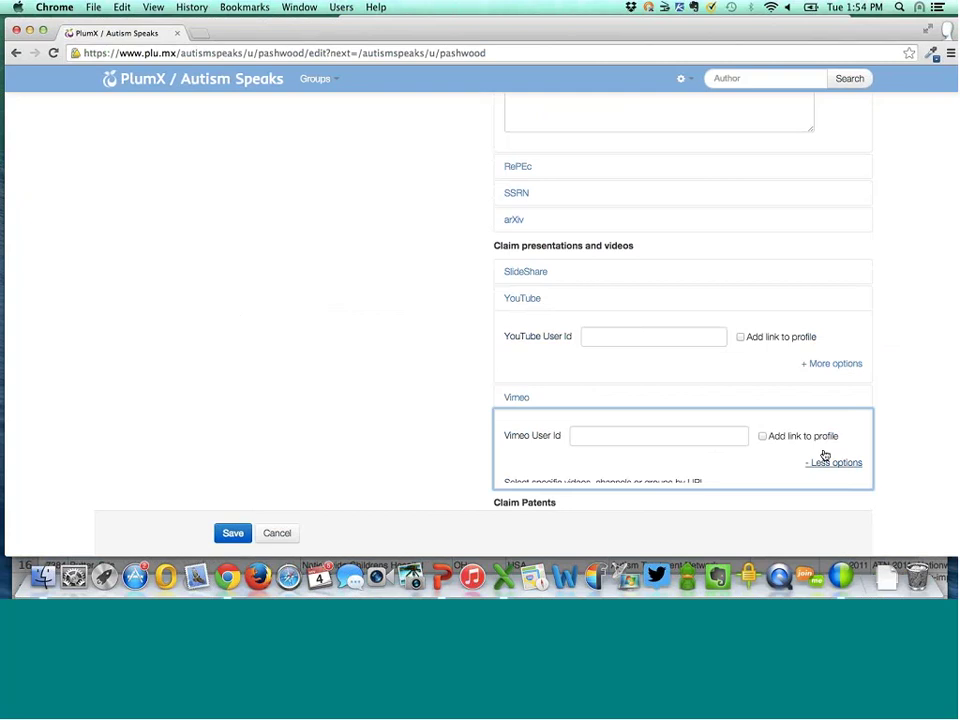
scroll(752, 433, "down", 3)
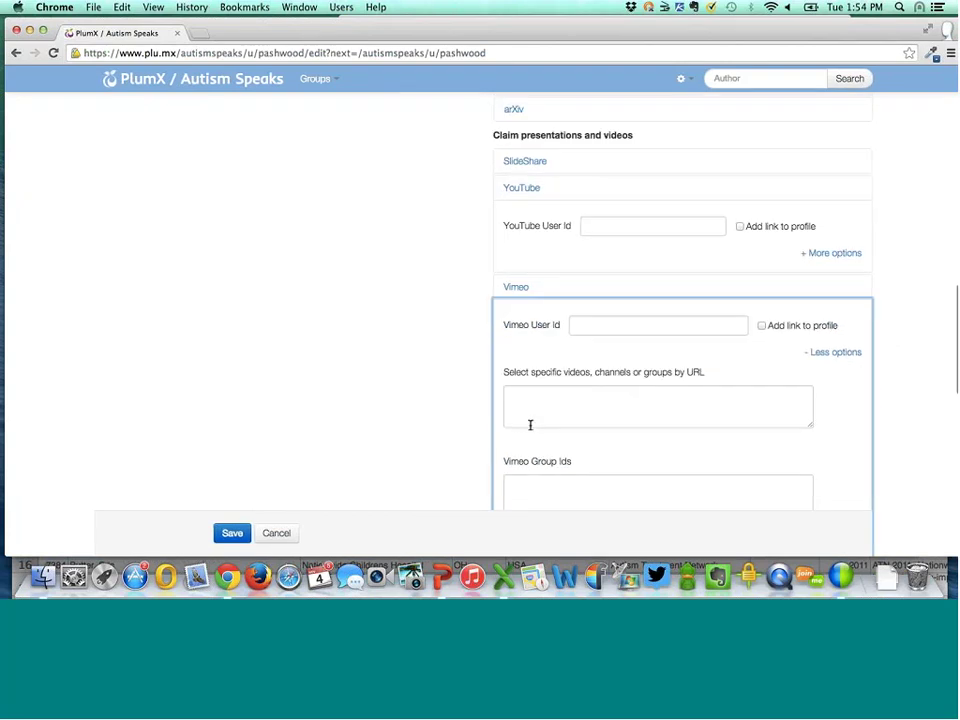
scroll(529, 424, "down", 5)
scroll(530, 428, "up", 4)
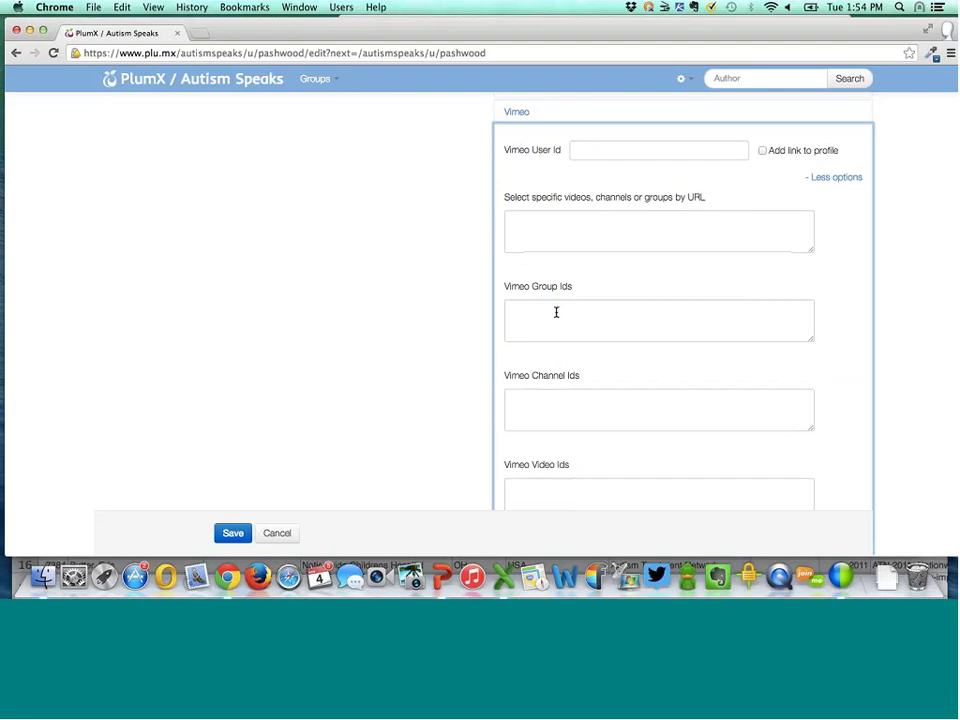
Step: Examine the patent, clinical trial, code, dataset and web page claim sections, highlighting the caltech.edu address among the claimed URLs
scroll(433, 336, "down", 10)
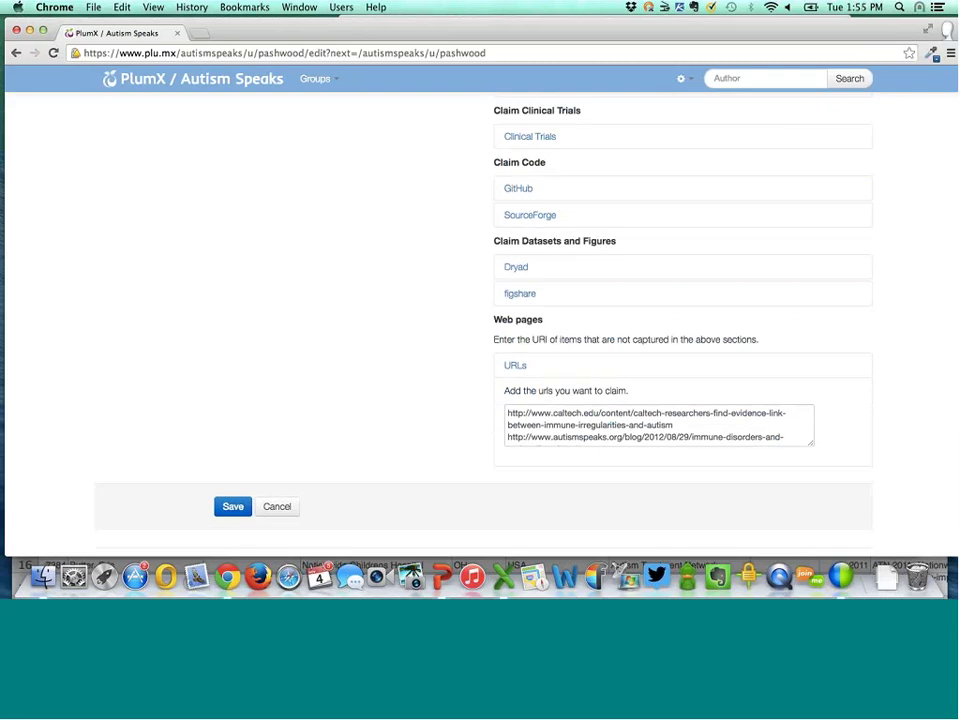
triple_click(692, 423)
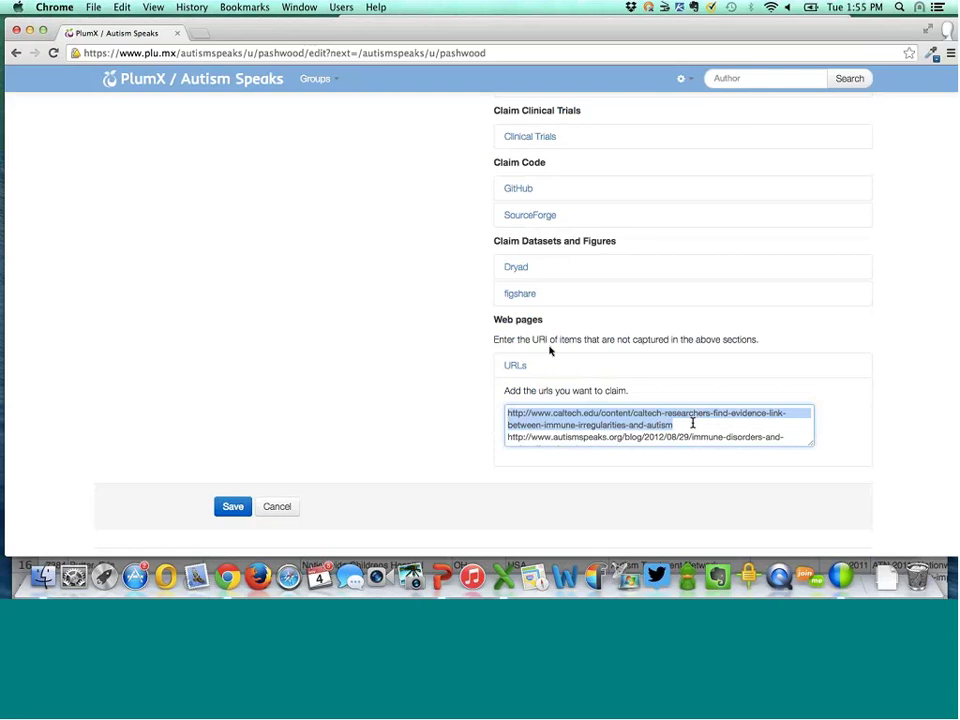
scroll(439, 320, "up", 5)
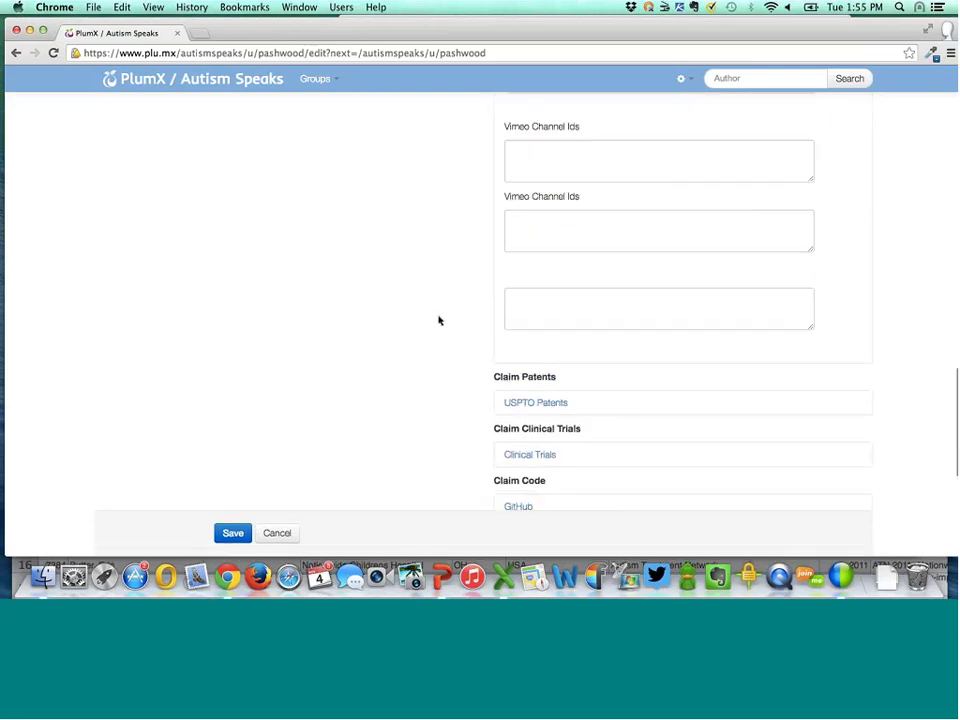
scroll(439, 320, "up", 10)
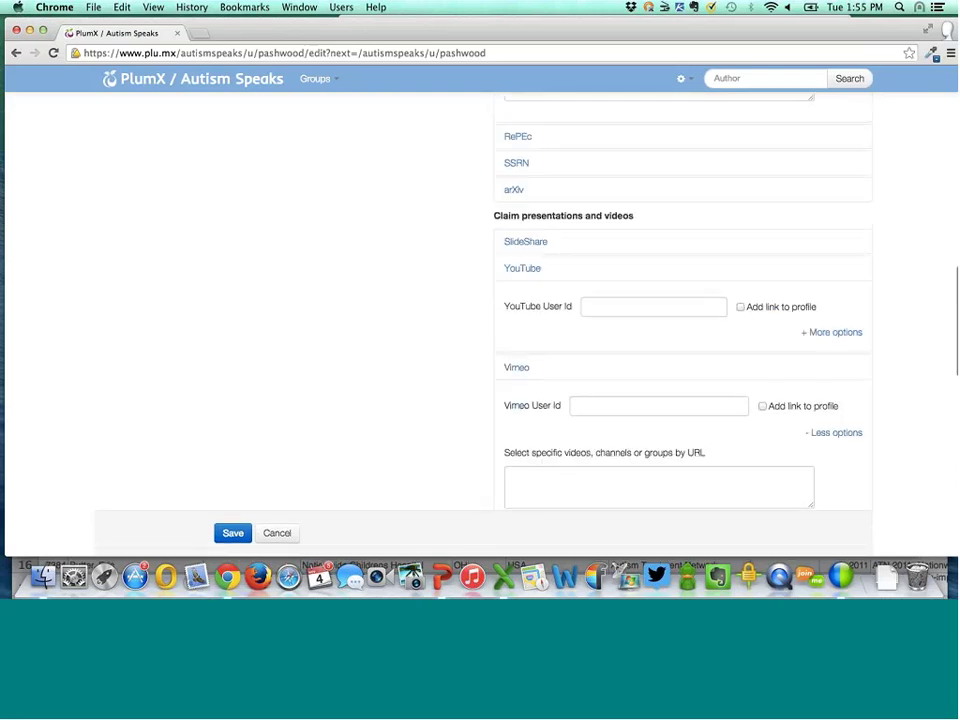
scroll(242, 256, "down", 4)
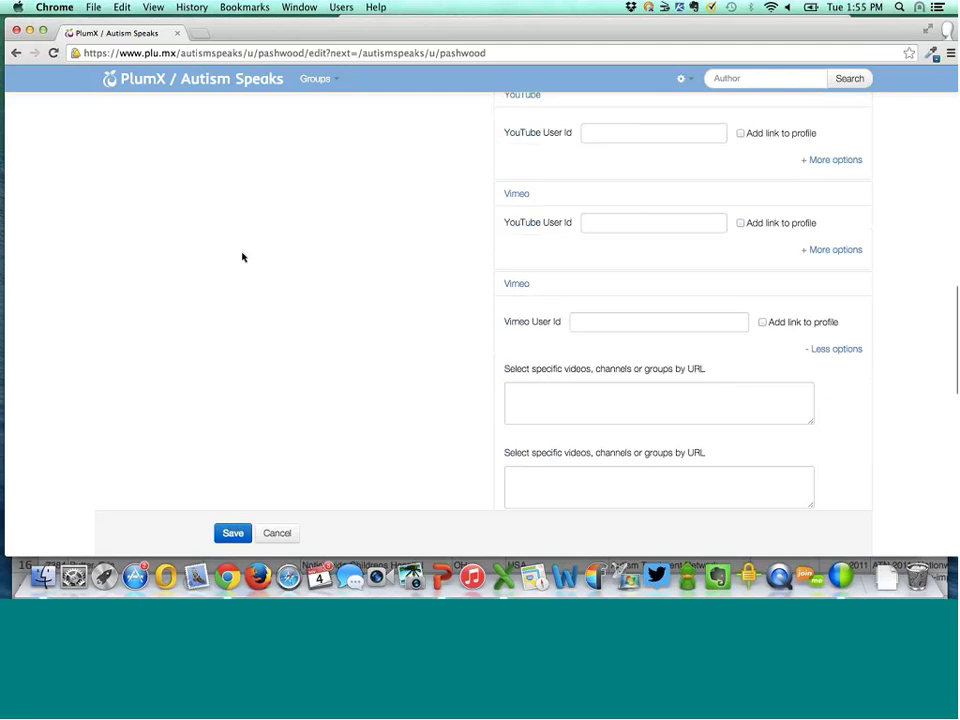
Step: Leave the edit form without saving and return to the researcher's profile page
scroll(242, 257, "down", 2)
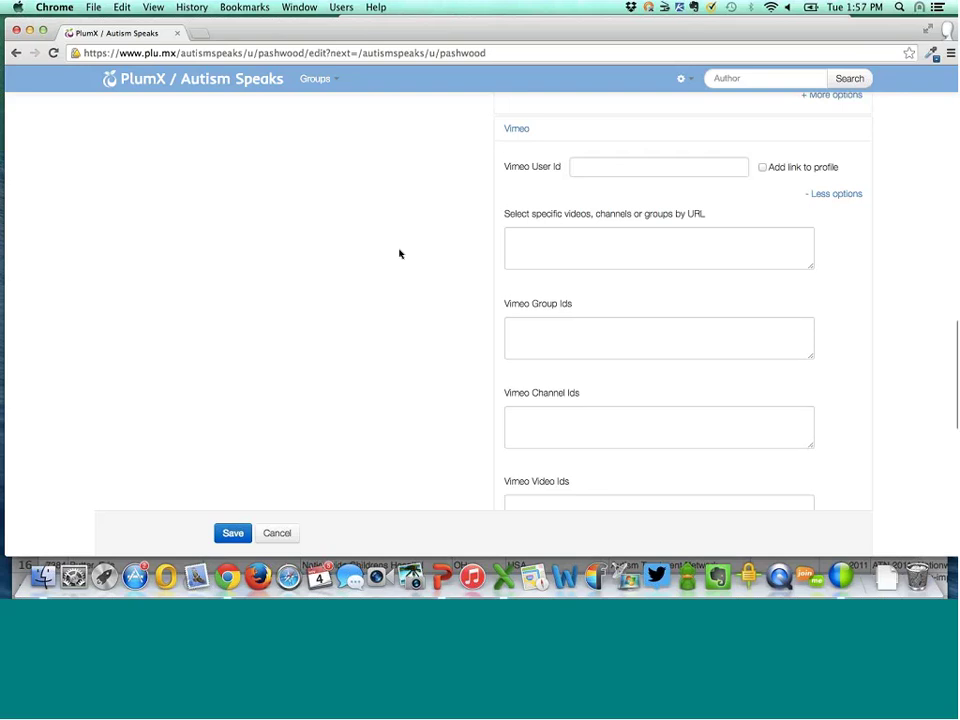
scroll(398, 253, "up", 4)
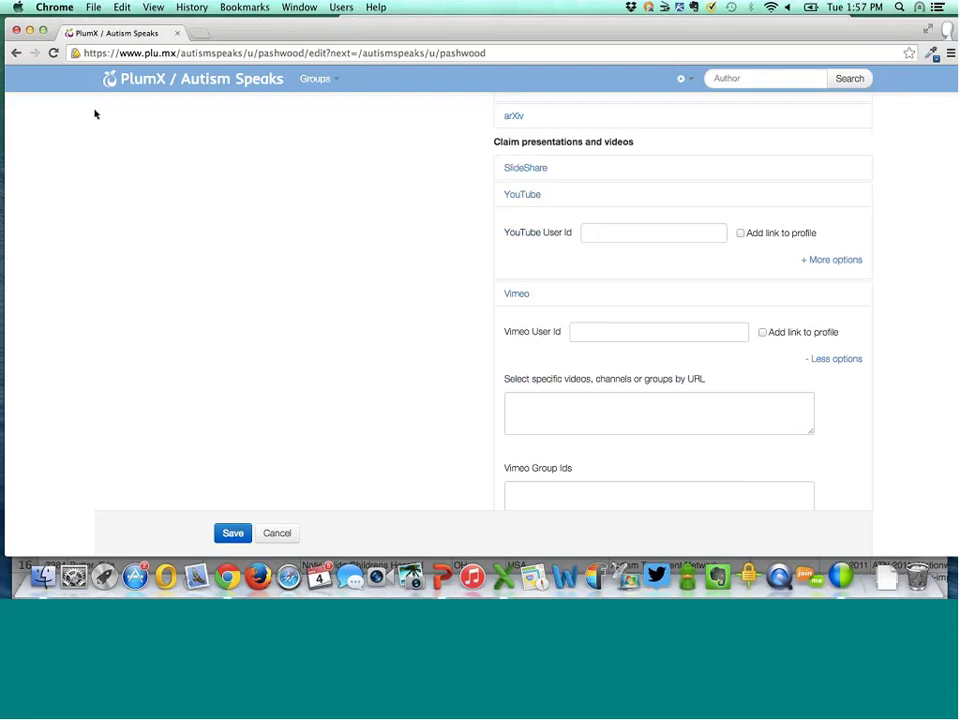
key("super+bracketleft")
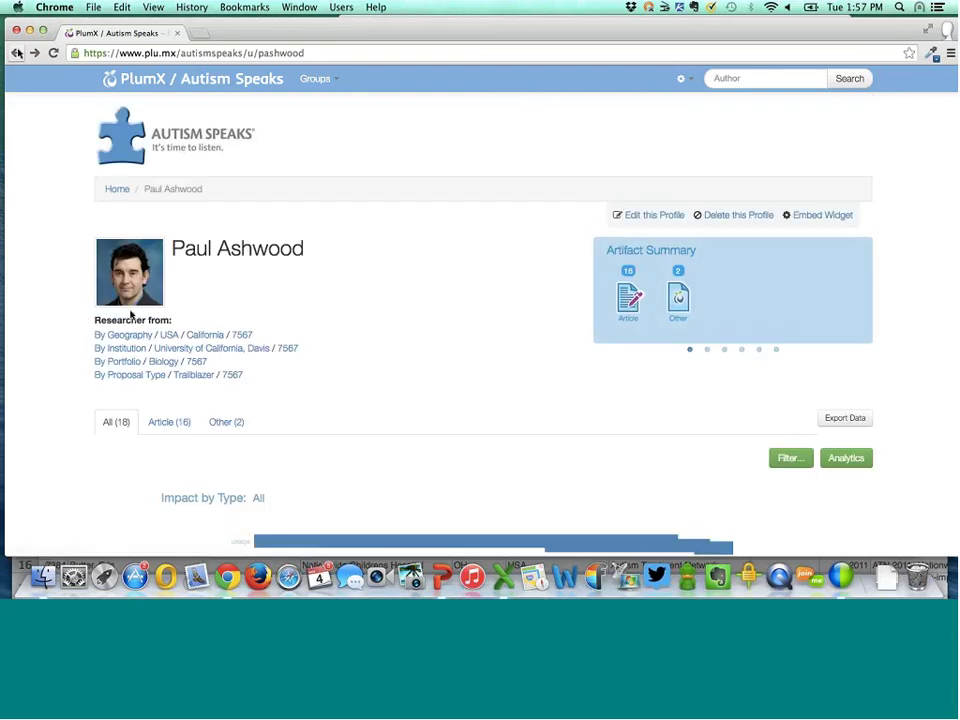